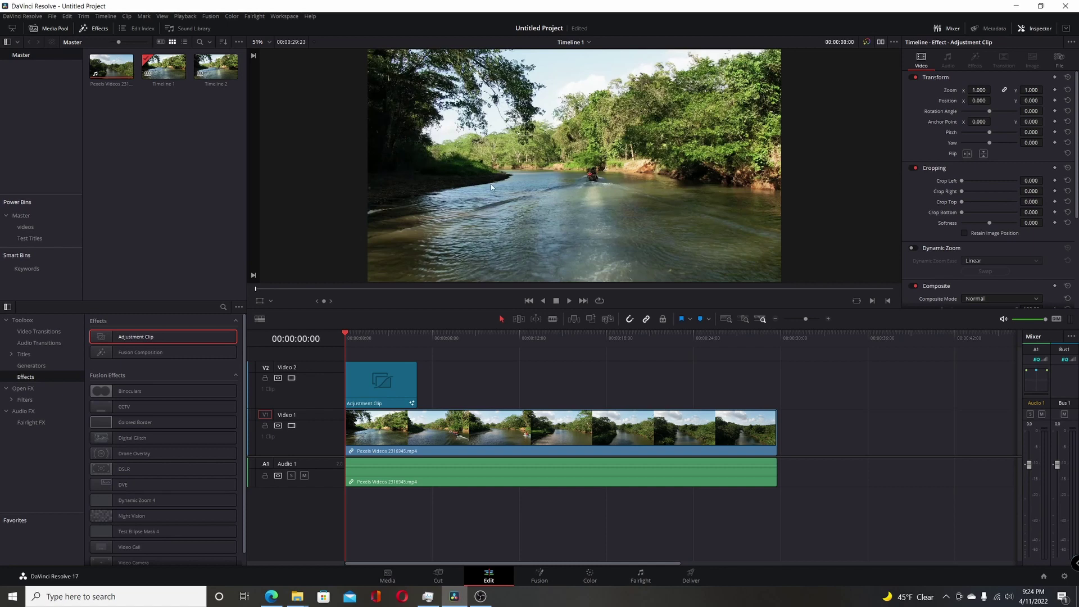
Step: Play back and review the existing animated title from the start of the timeline
{"action": "left_click", "coordinate": [387, 379]}
{"action": "left_click", "coordinate": [570, 302]}
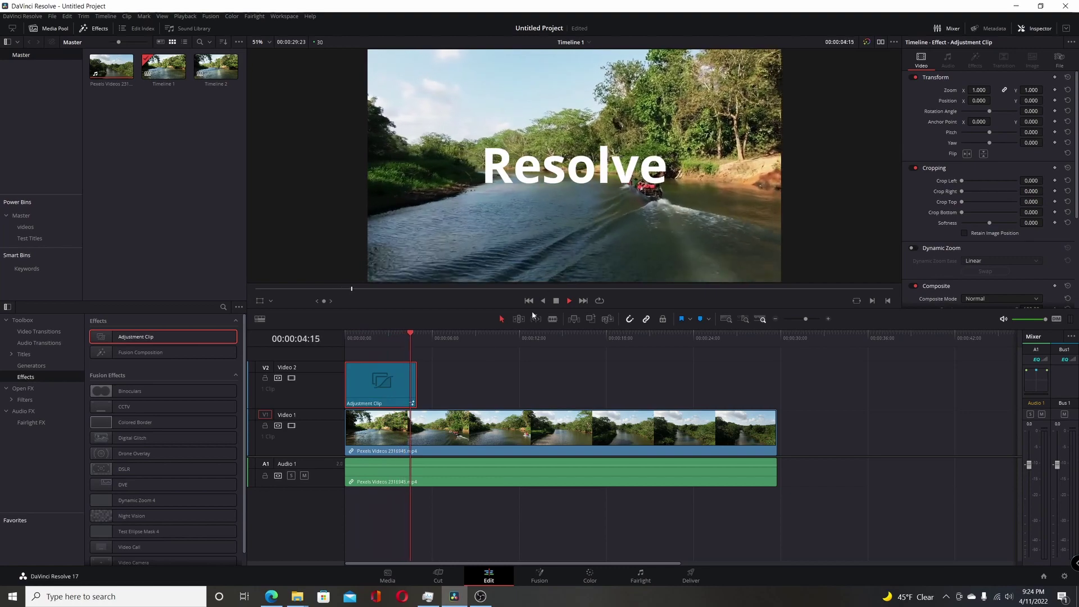
{"action": "left_click", "coordinate": [369, 339]}
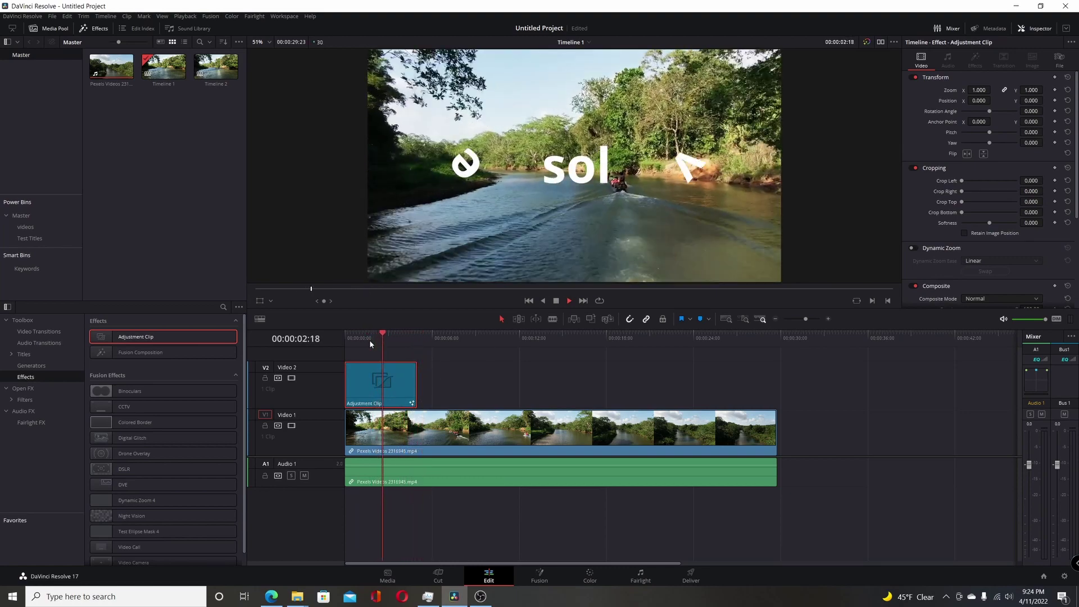
{"action": "left_click", "coordinate": [529, 301]}
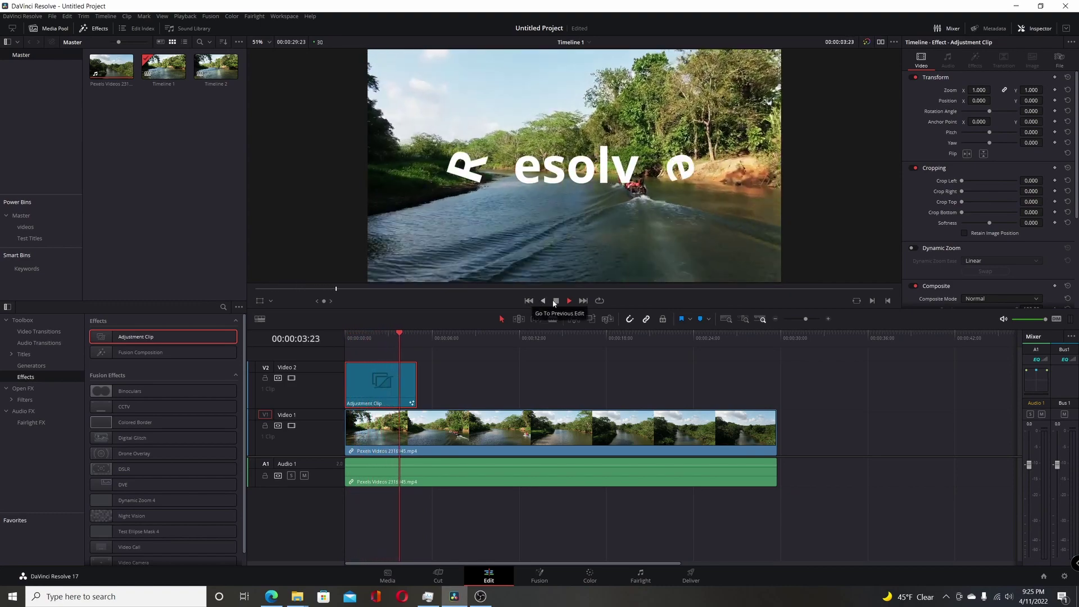
{"action": "left_click", "coordinate": [557, 301]}
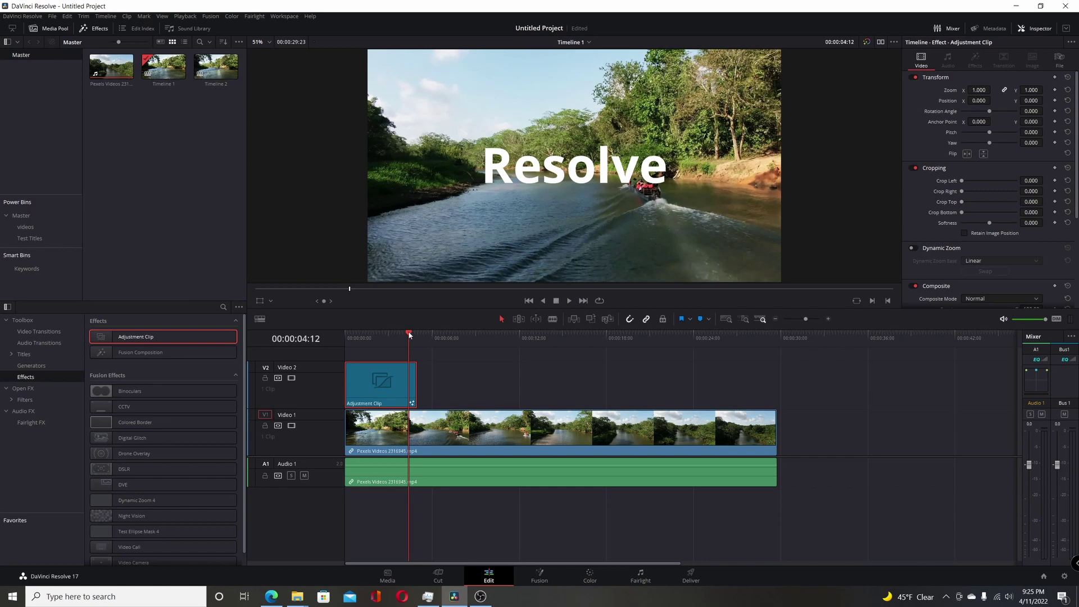
{"action": "left_click_drag", "start_coordinate": [412, 335], "coordinate": [350, 339]}
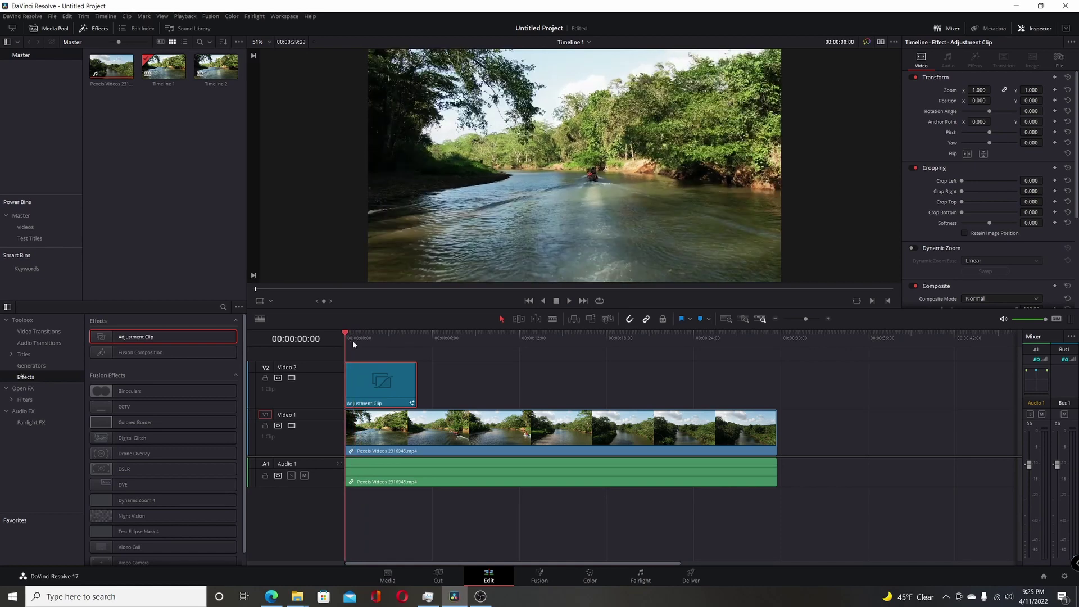
Step: Switch to Timeline 2, place an Adjustment Clip on Video 2, and select it
{"action": "left_click", "coordinate": [589, 42]}
{"action": "left_click", "coordinate": [590, 64]}
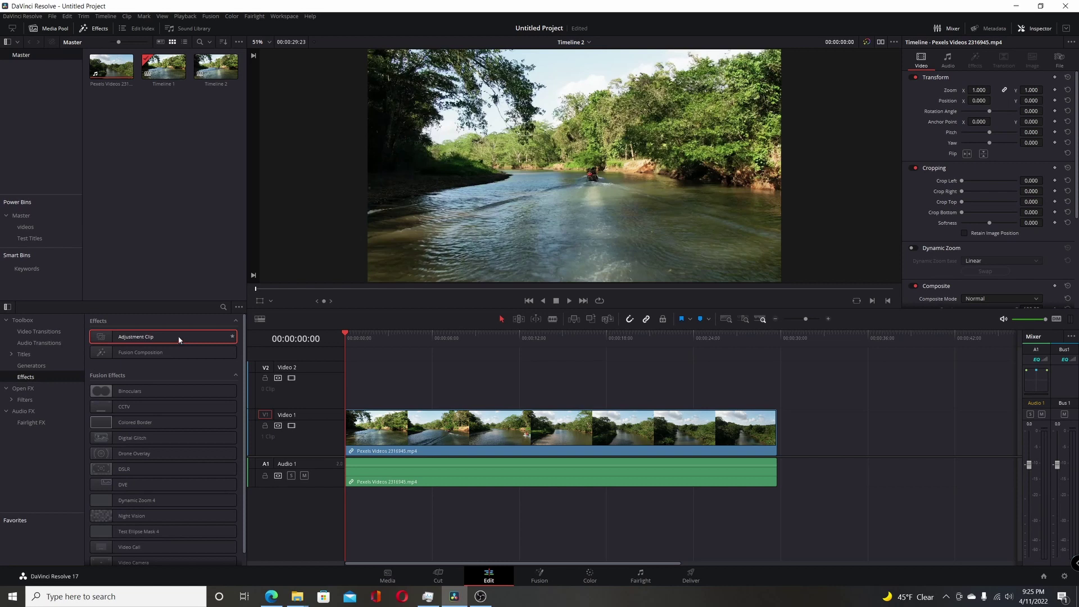
{"action": "left_click_drag", "start_coordinate": [178, 338], "coordinate": [396, 395]}
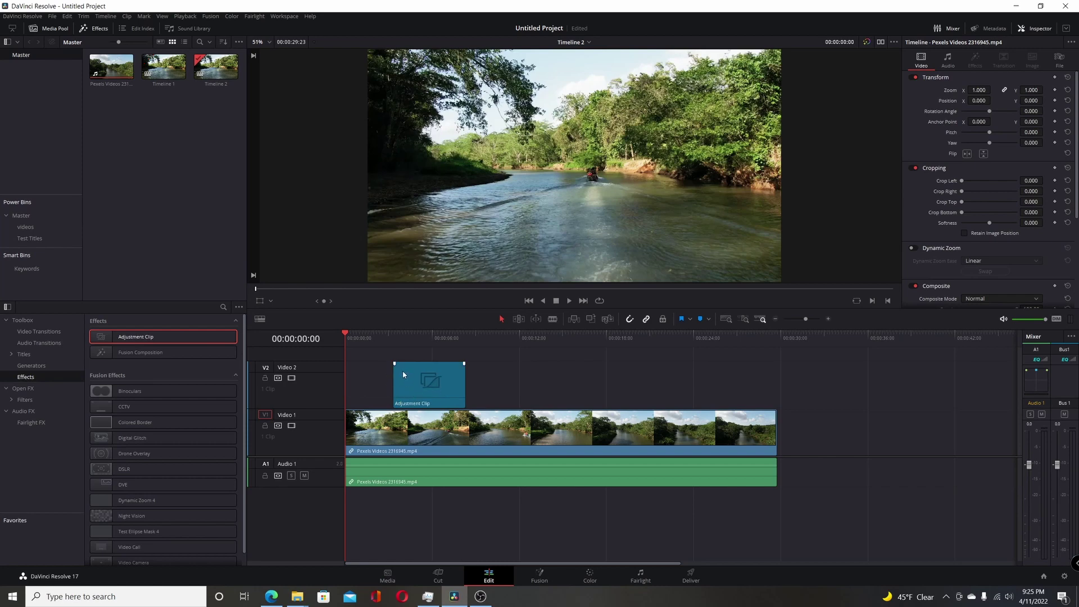
{"action": "left_click", "coordinate": [395, 339]}
{"action": "left_click", "coordinate": [424, 375]}
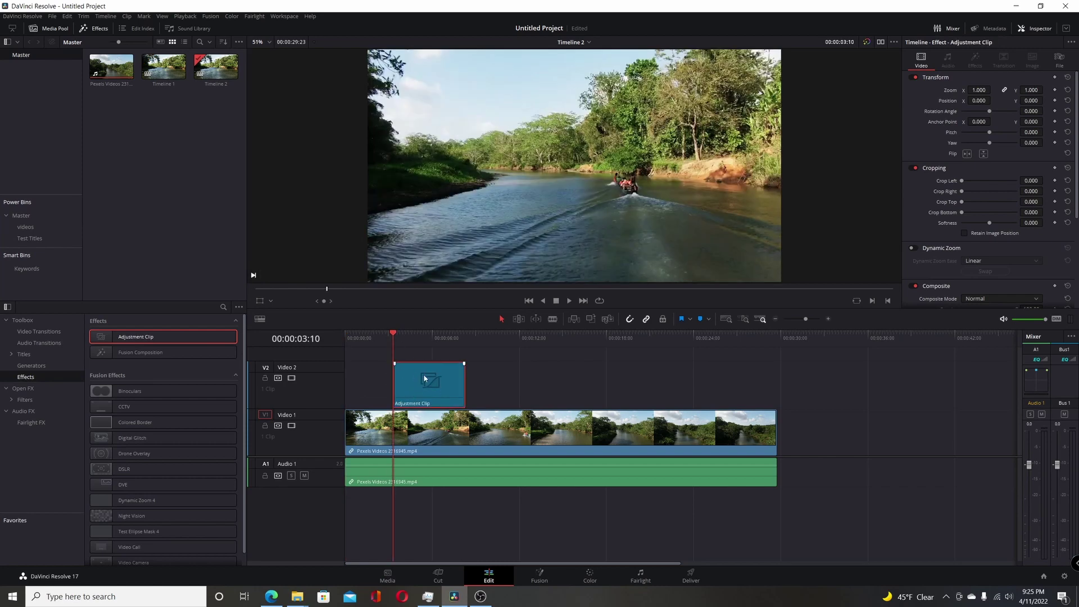
{"action": "left_click", "coordinate": [540, 576]}
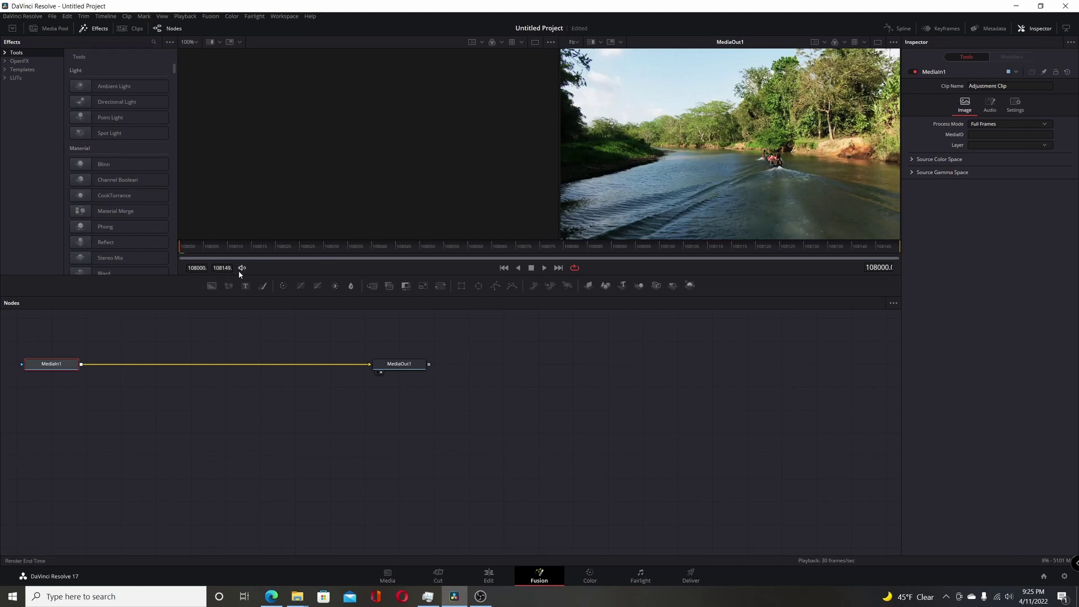
{"action": "left_click", "coordinate": [489, 576]}
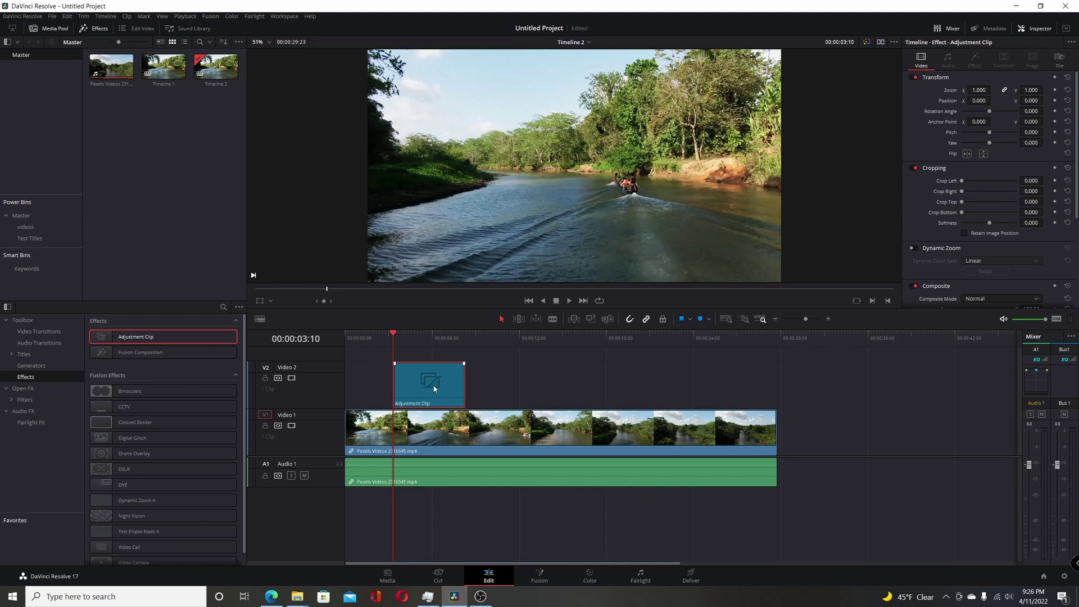
Step: Save the Adjustment Clip to the Media Pool, then re-place it at the start of Video 2
{"action": "left_click_drag", "start_coordinate": [205, 259], "coordinate": [120, 167]}
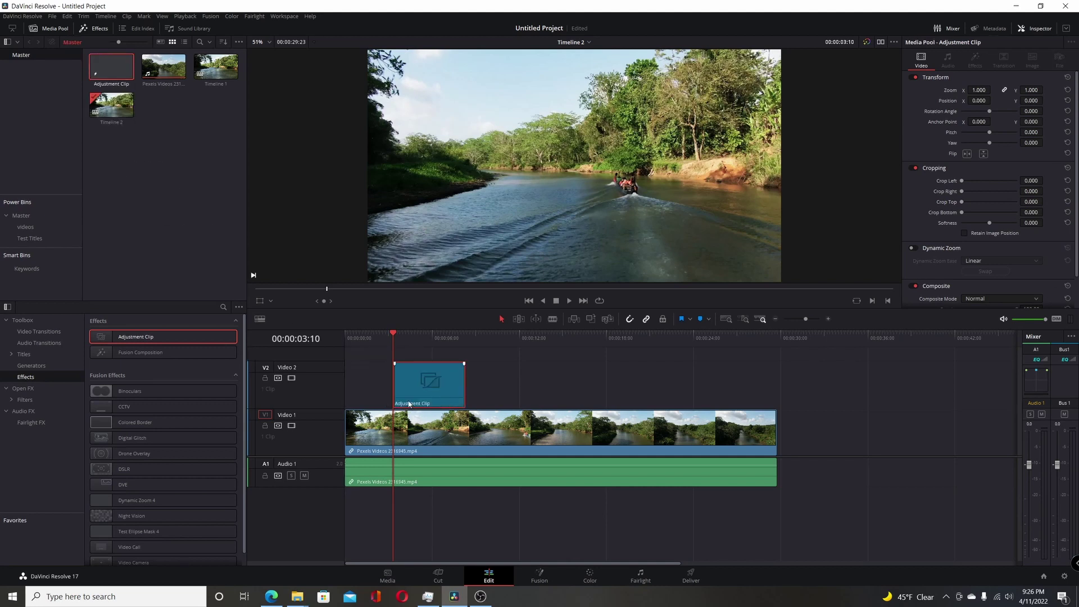
{"action": "key", "text": "Delete"}
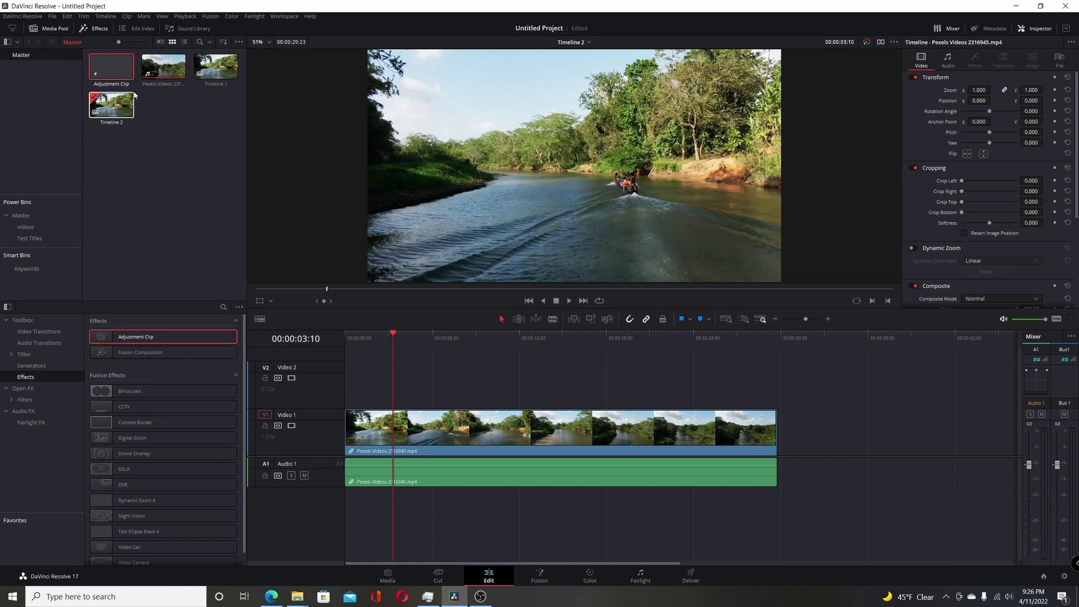
{"action": "left_click_drag", "start_coordinate": [119, 66], "coordinate": [363, 390]}
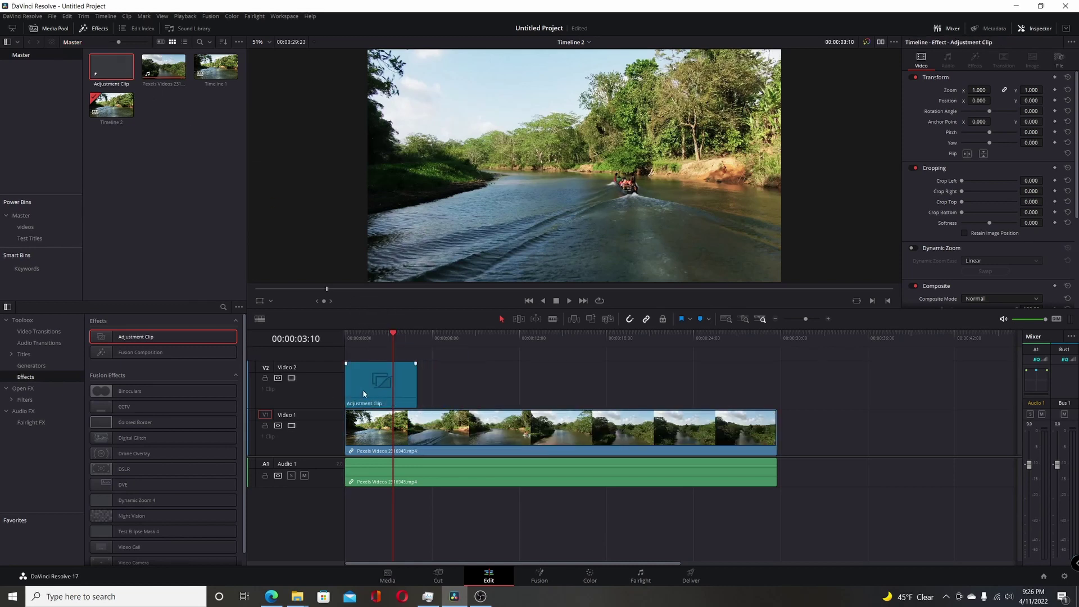
{"action": "left_click", "coordinate": [539, 576]}
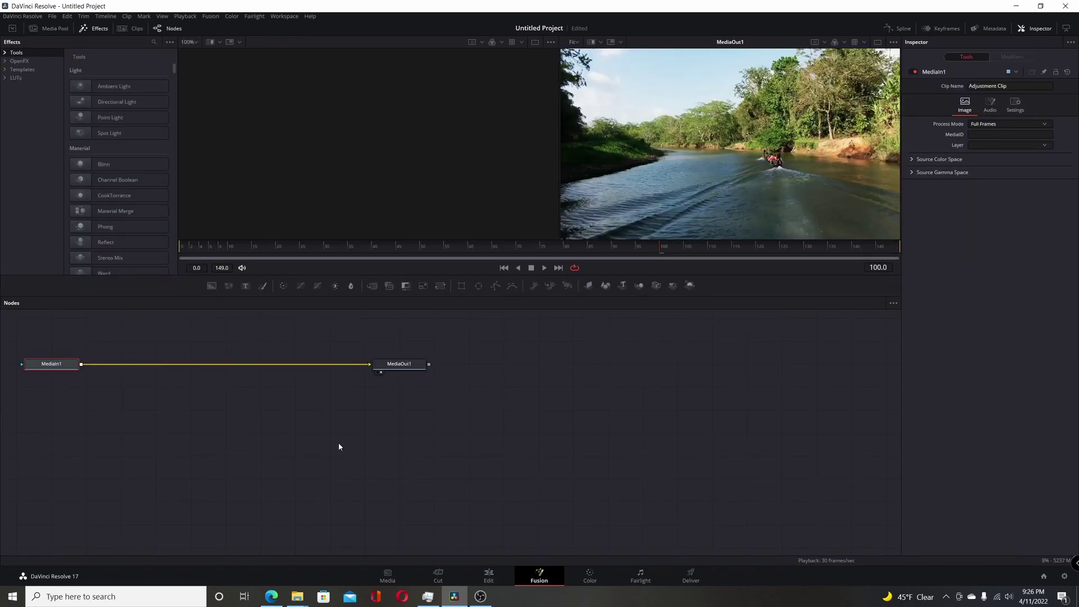
{"action": "left_click", "coordinate": [472, 578]}
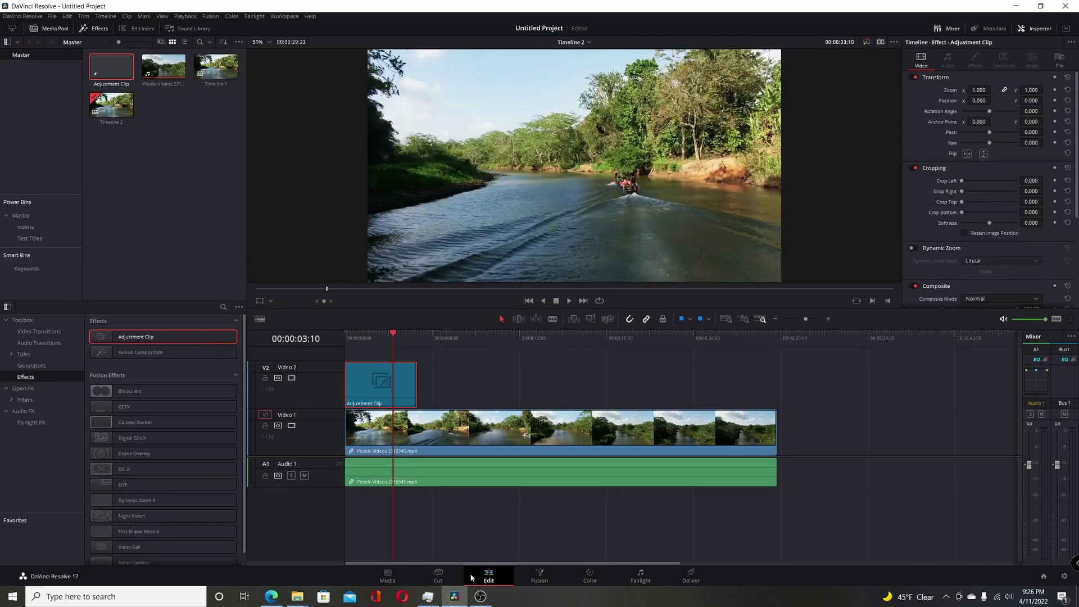
Step: In Fusion, merge a new Text1 node over MediaIn1 via Merge1 and view Text1 in the left viewer
{"action": "left_click", "coordinate": [368, 339]}
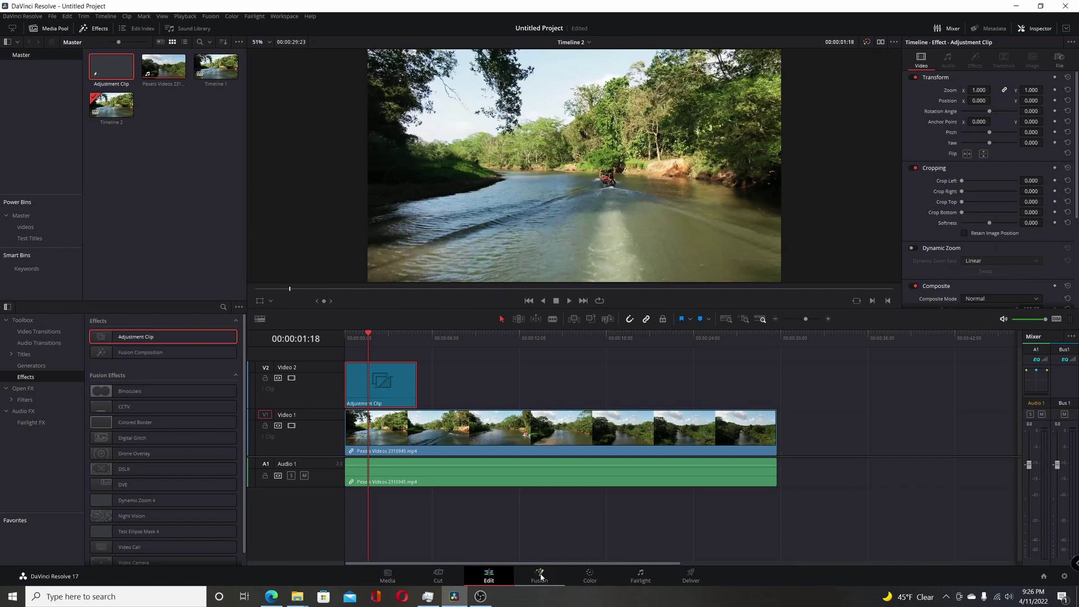
{"action": "left_click", "coordinate": [545, 573]}
{"action": "left_click_drag", "start_coordinate": [398, 370], "coordinate": [778, 366]}
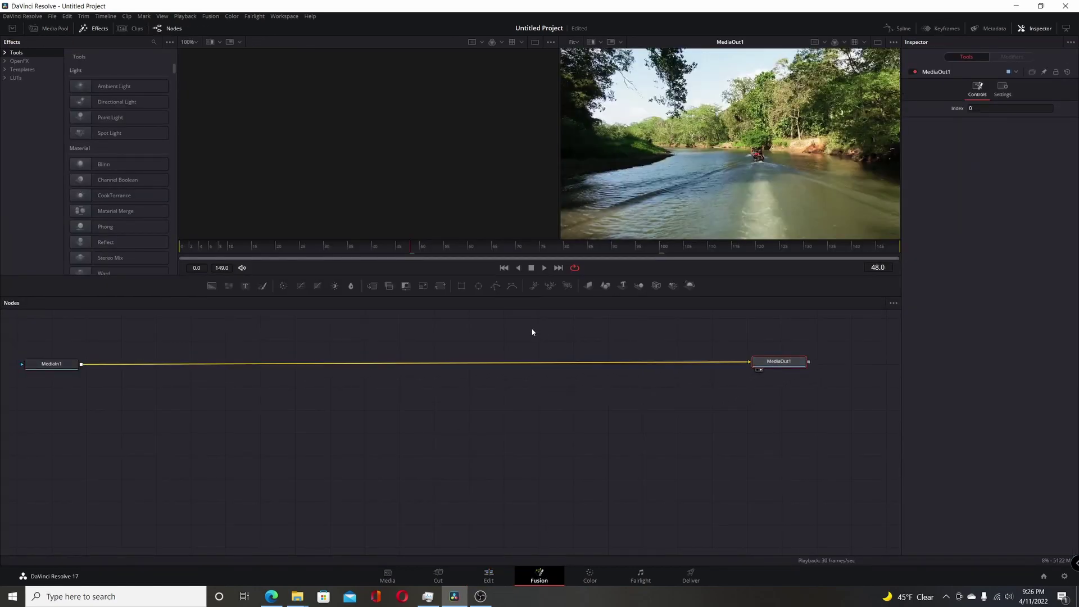
{"action": "left_click_drag", "start_coordinate": [531, 328], "coordinate": [554, 478]}
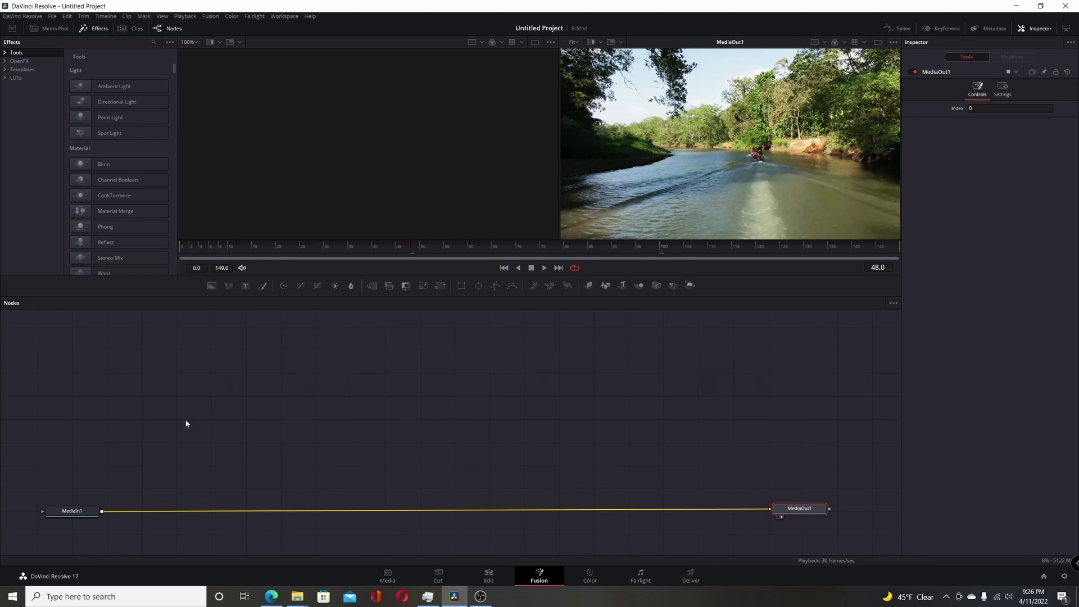
{"action": "left_click_drag", "start_coordinate": [245, 286], "coordinate": [104, 515]}
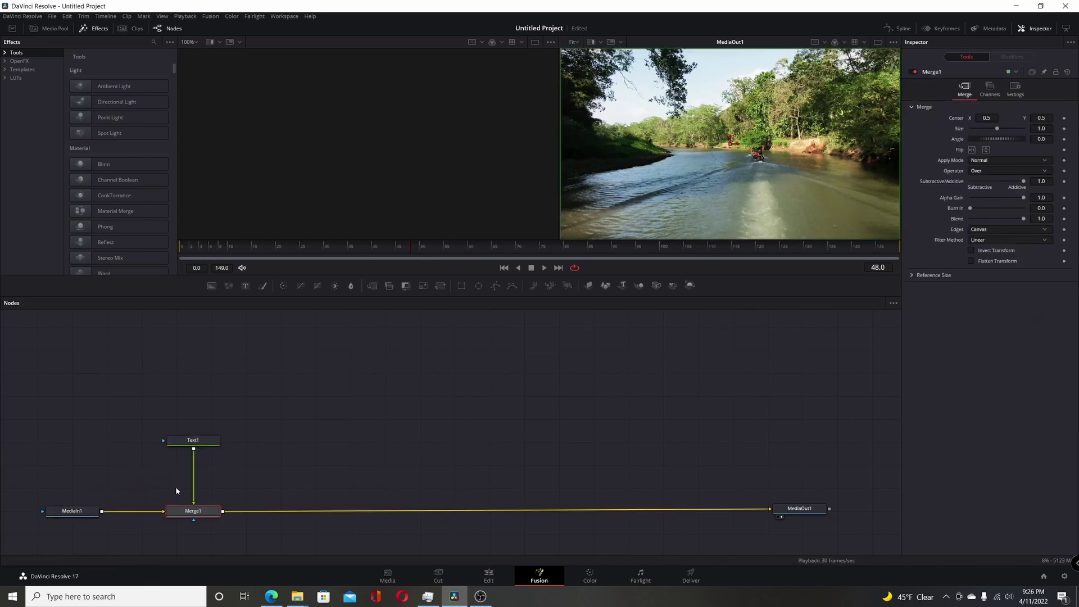
{"action": "left_click", "coordinate": [187, 445]}
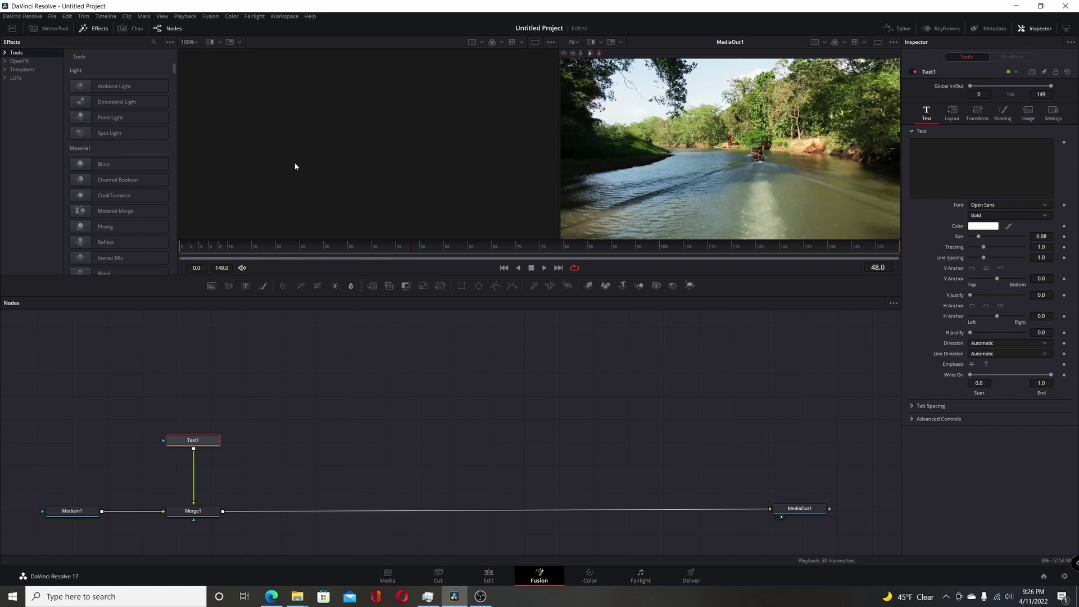
{"action": "key", "text": "1"}
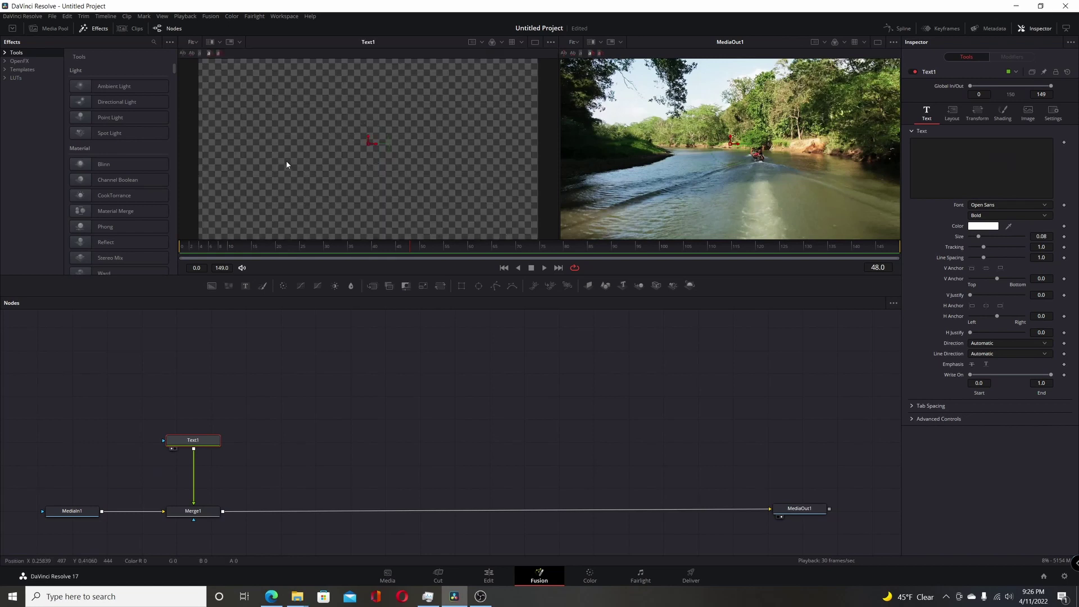
Step: Enter 'Resolve' as the title text and enlarge it to a size of about 0.22
{"action": "left_click", "coordinate": [955, 153]}
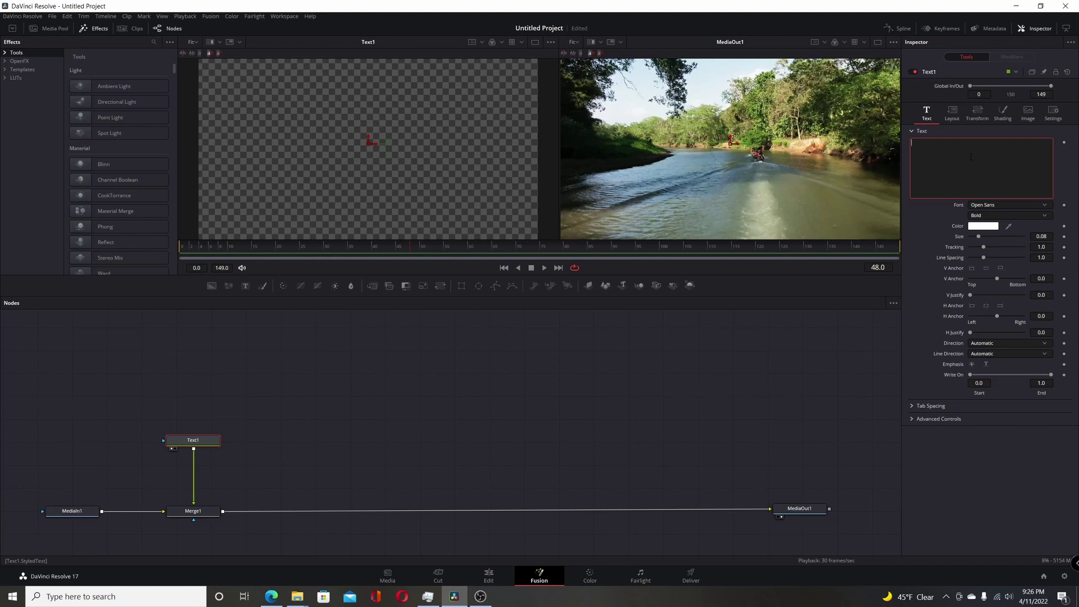
{"action": "type", "text": "Reso"}
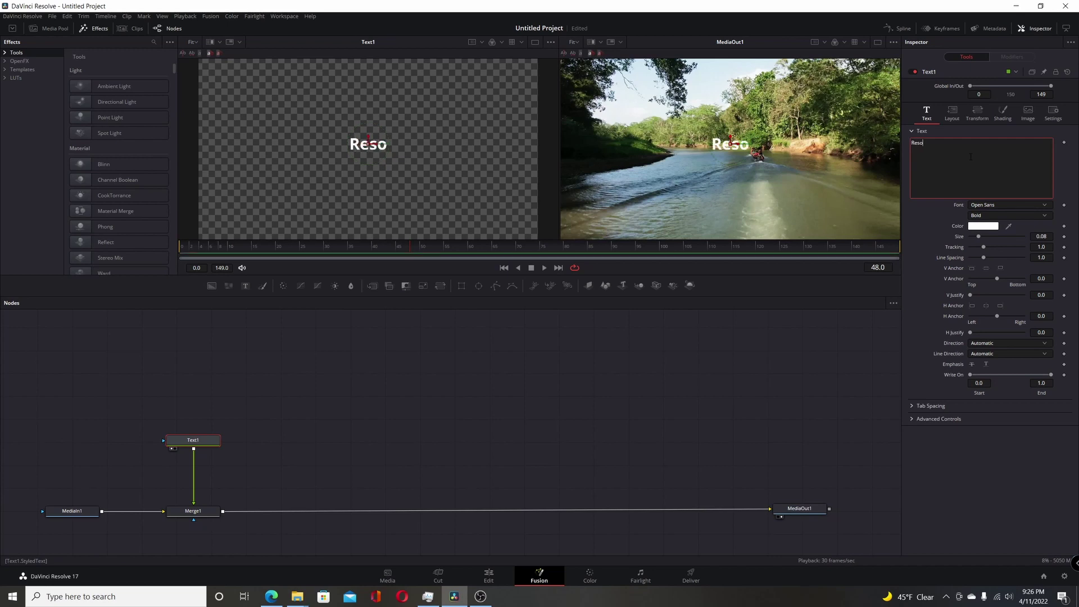
{"action": "type", "text": "lve"}
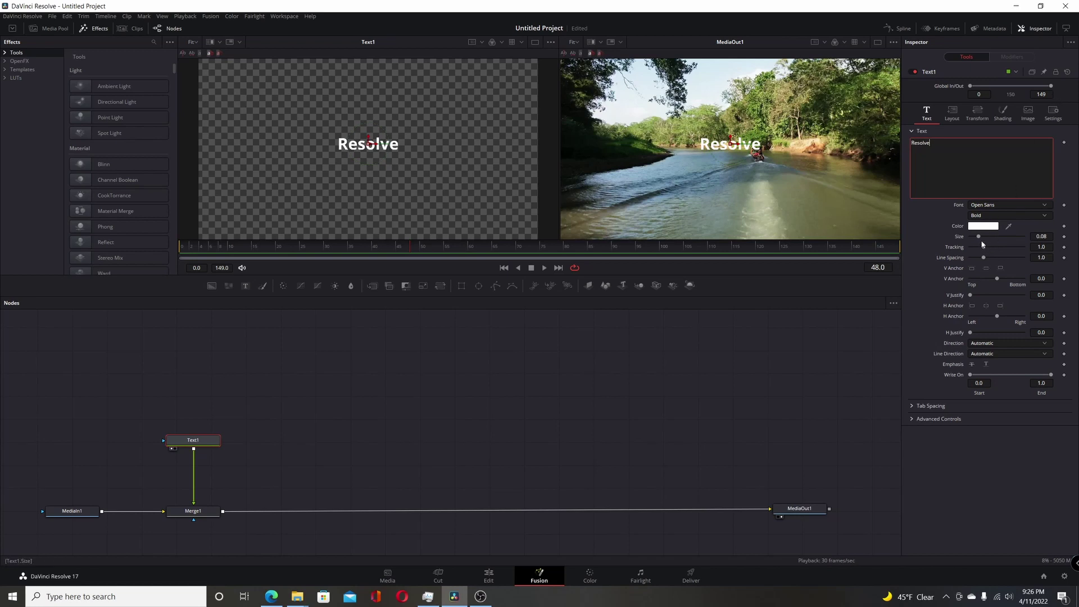
{"action": "left_click_drag", "start_coordinate": [982, 240], "coordinate": [996, 240]}
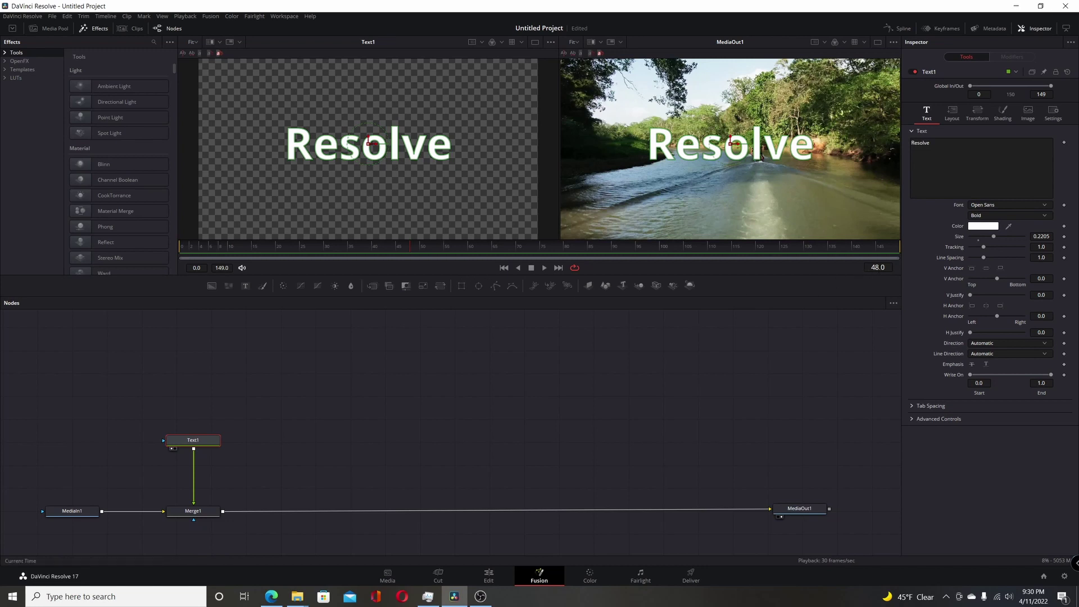
Step: Jump the playhead to frame 119
{"action": "left_click", "coordinate": [878, 268]}
{"action": "type", "text": "119"}
{"action": "left_click", "coordinate": [817, 368]}
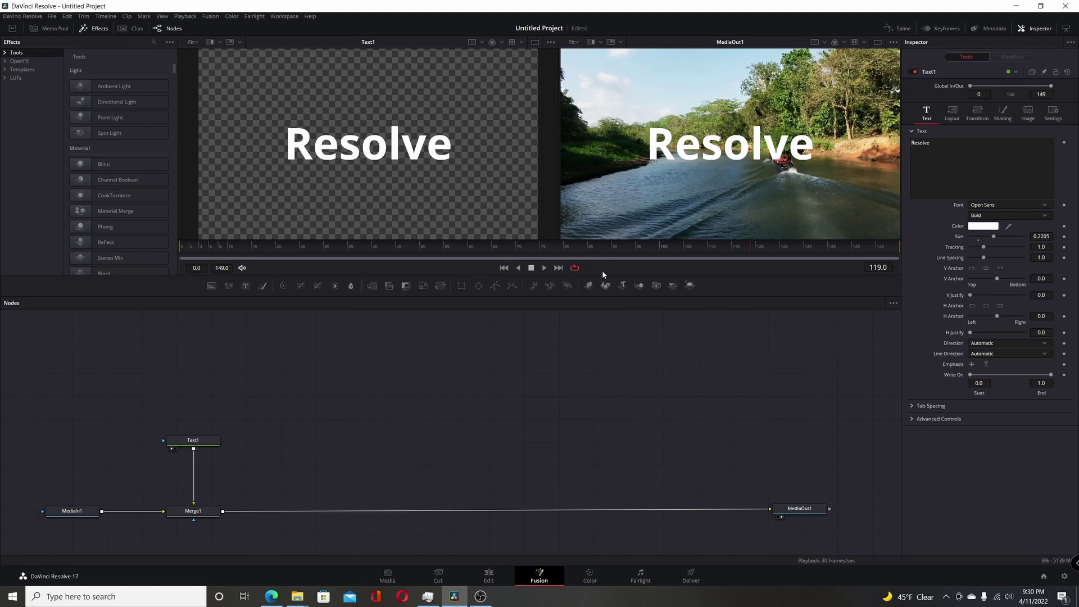
Step: Animate the text with Character Level Styling and select all the Resolve letters in the viewer
{"action": "right_click", "coordinate": [971, 146]}
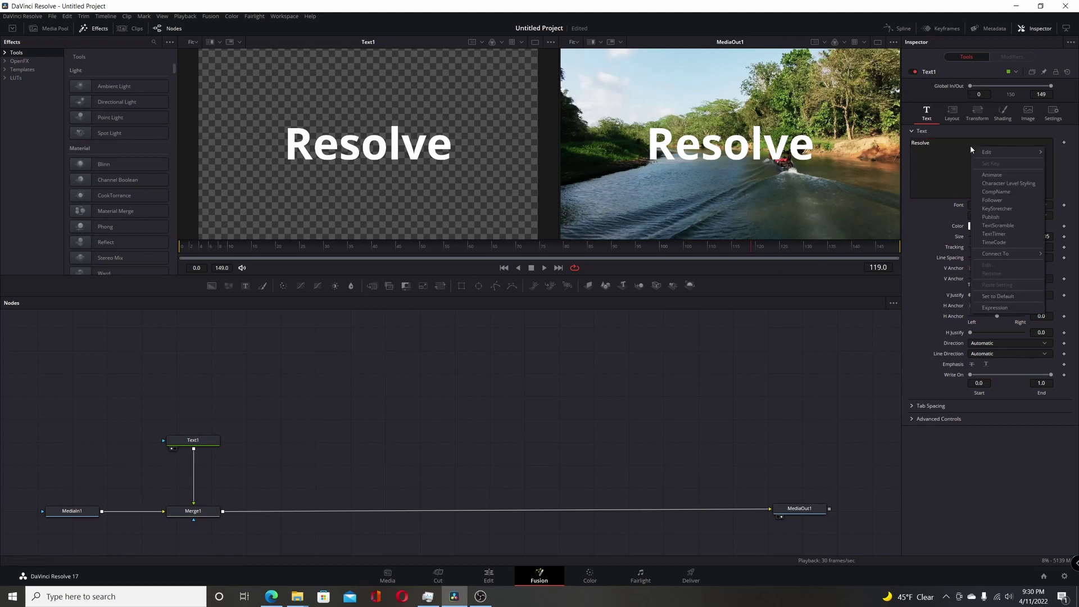
{"action": "left_click", "coordinate": [1000, 181]}
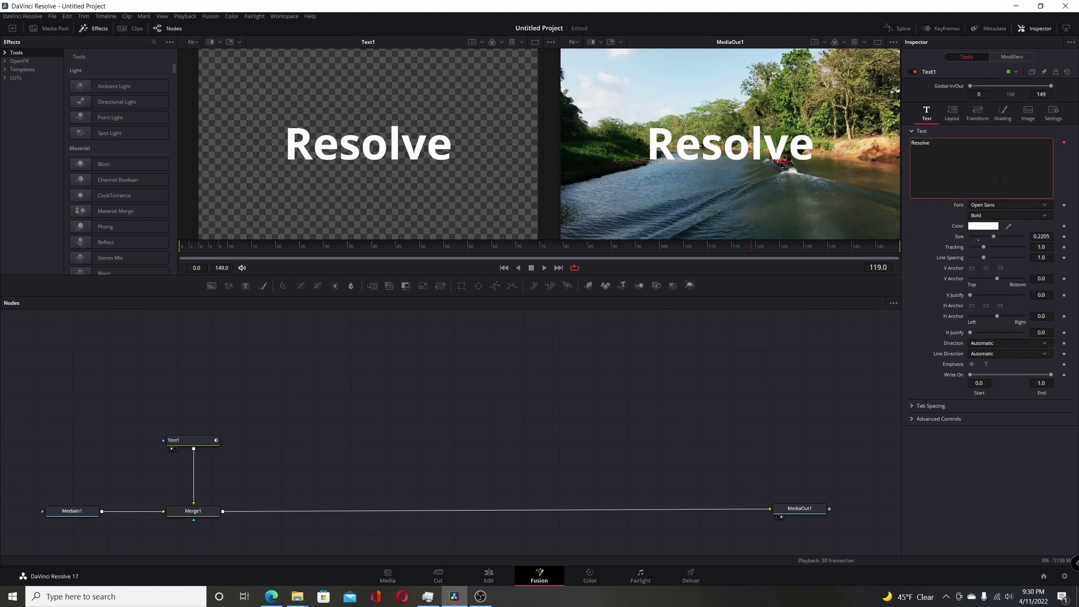
{"action": "left_click", "coordinate": [1012, 56]}
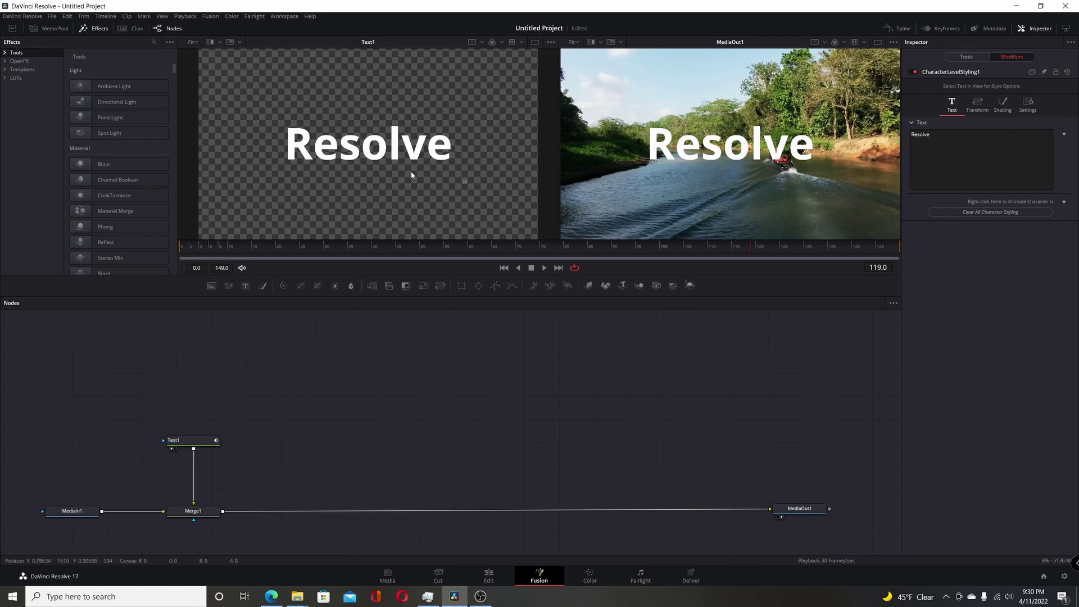
{"action": "left_click_drag", "start_coordinate": [466, 185], "coordinate": [261, 110]}
{"action": "left_click", "coordinate": [189, 440]}
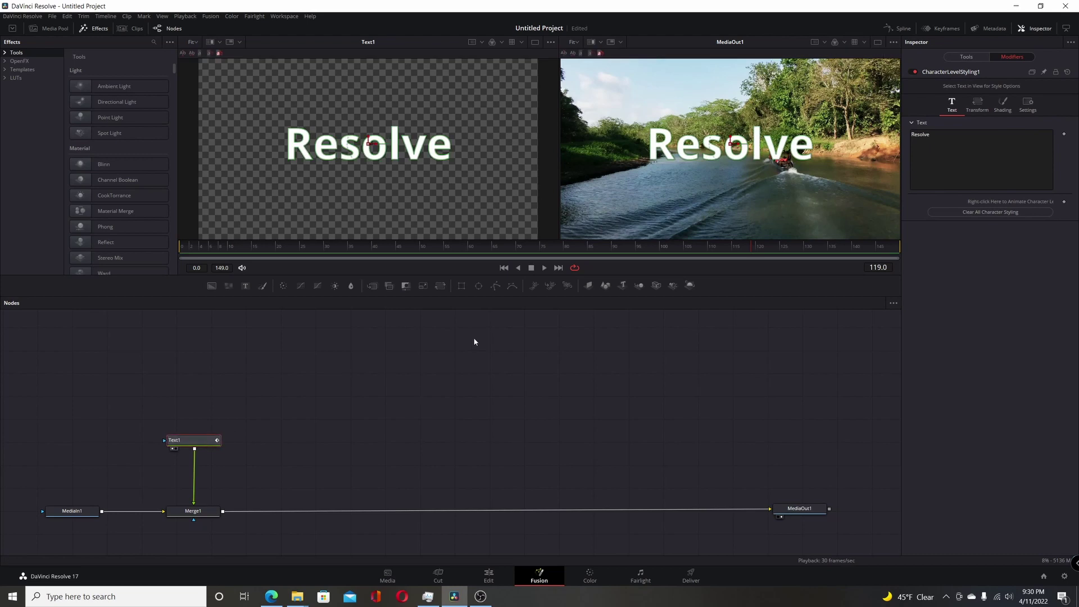
{"action": "left_click_drag", "start_coordinate": [476, 187], "coordinate": [256, 113]}
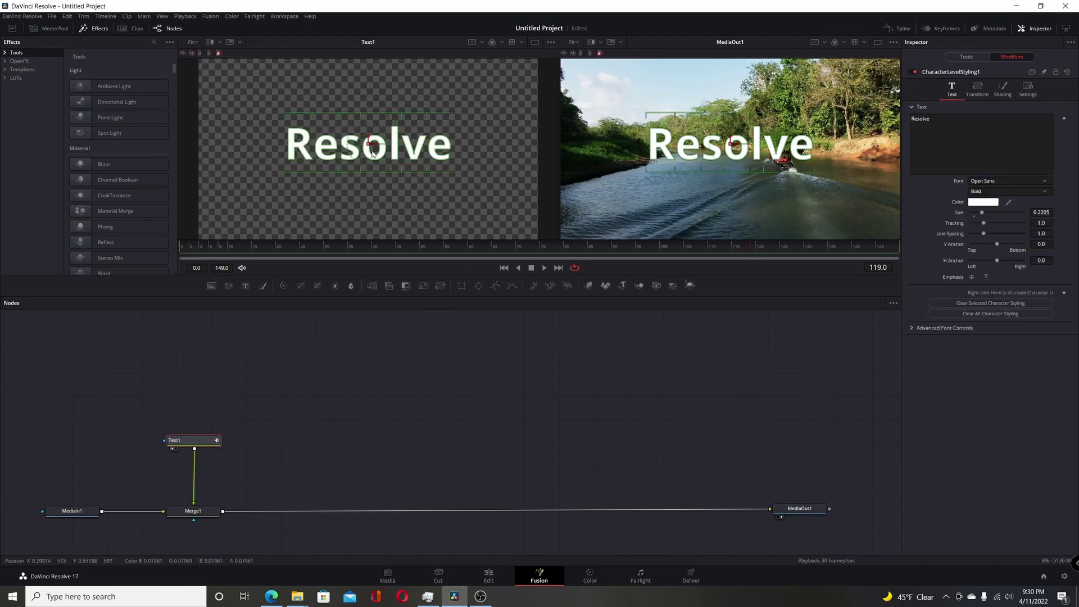
Step: Turn off the always-shown text outline and keyframe the character styling at frame 119
{"action": "left_click", "coordinate": [219, 55]}
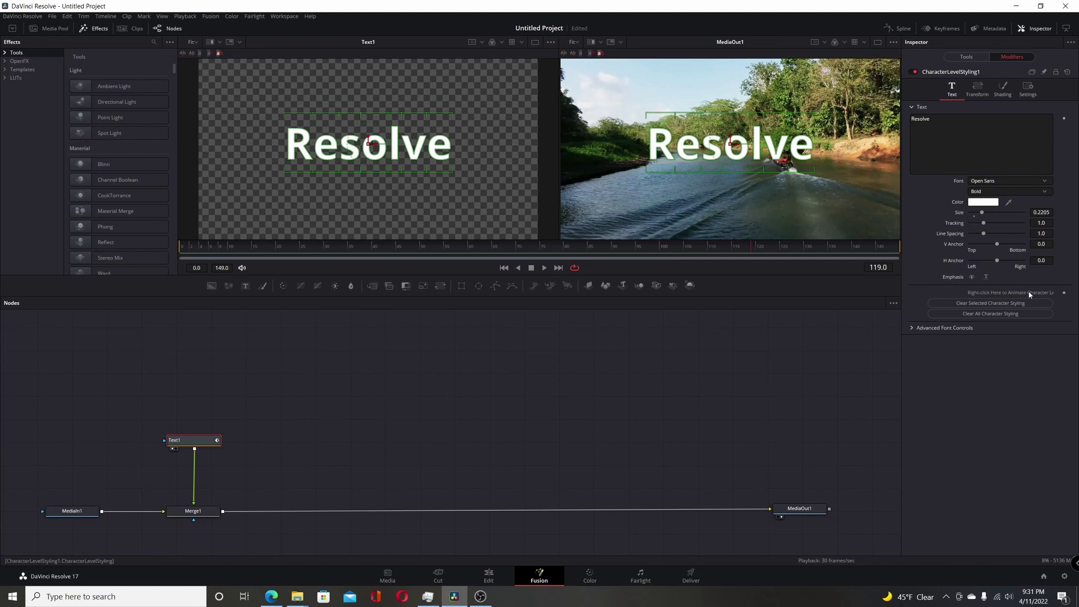
{"action": "left_click", "coordinate": [1064, 293]}
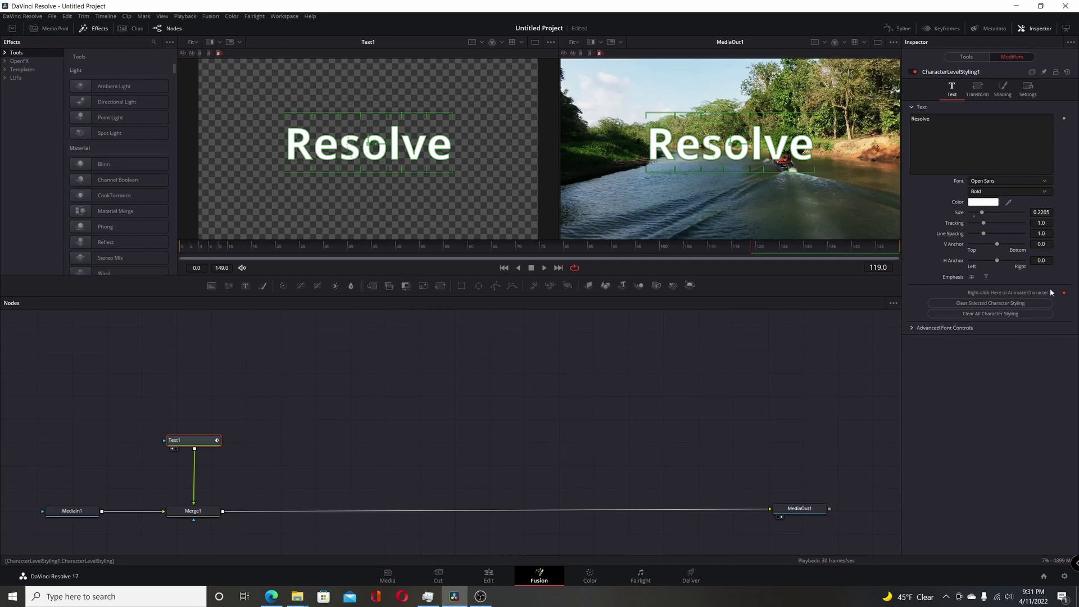
Step: Reveal the character shading Position and Rotation settings, test an Angle Z tilt, then reset it to 0
{"action": "left_click", "coordinate": [1007, 93]}
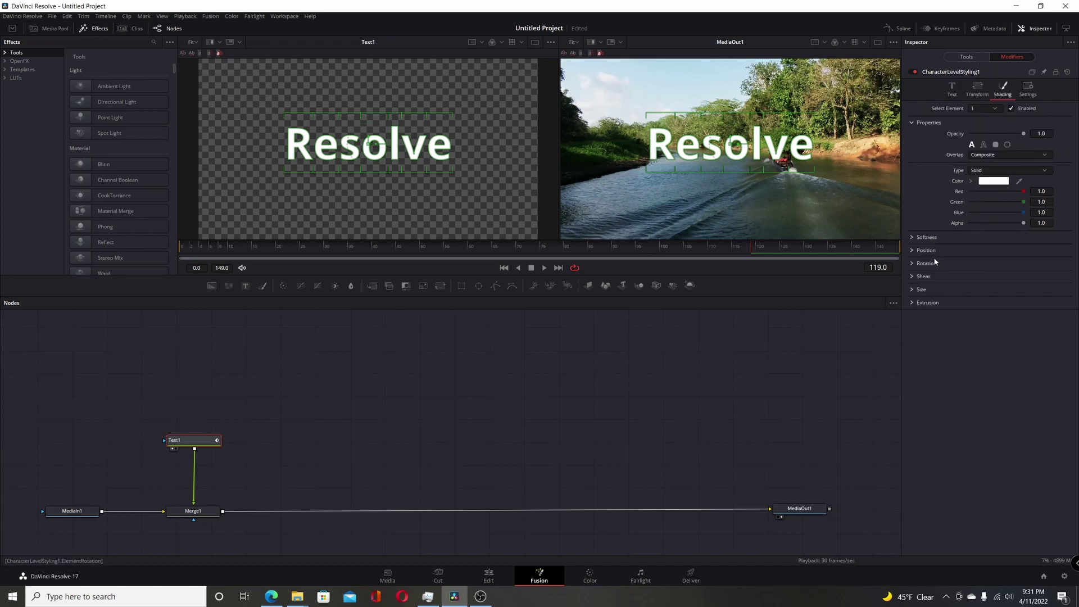
{"action": "left_click", "coordinate": [912, 251]}
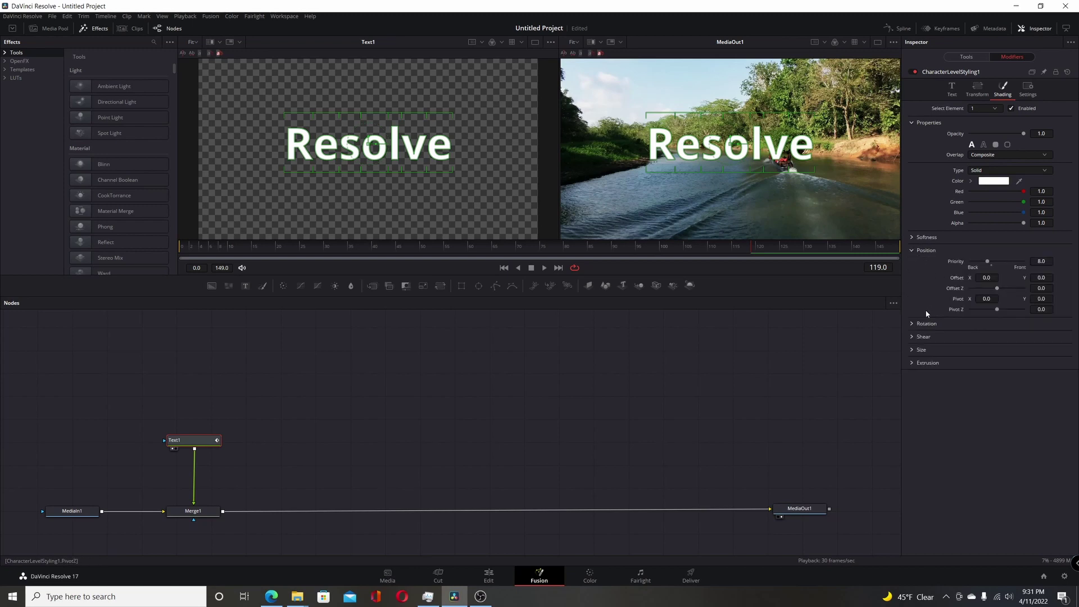
{"action": "left_click", "coordinate": [912, 325]}
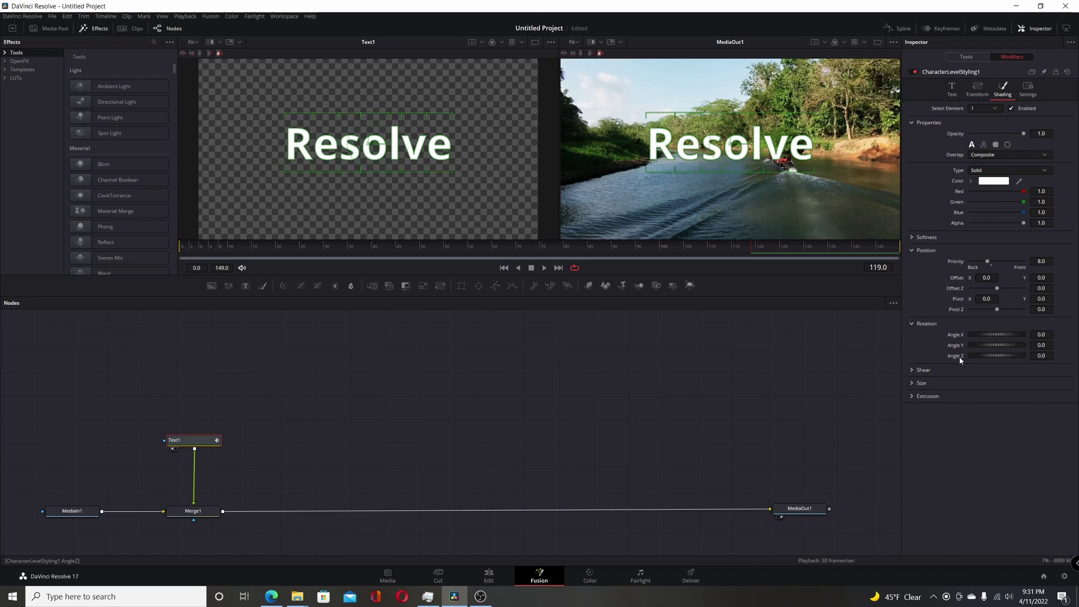
{"action": "left_click_drag", "start_coordinate": [1001, 357], "coordinate": [1003, 359]}
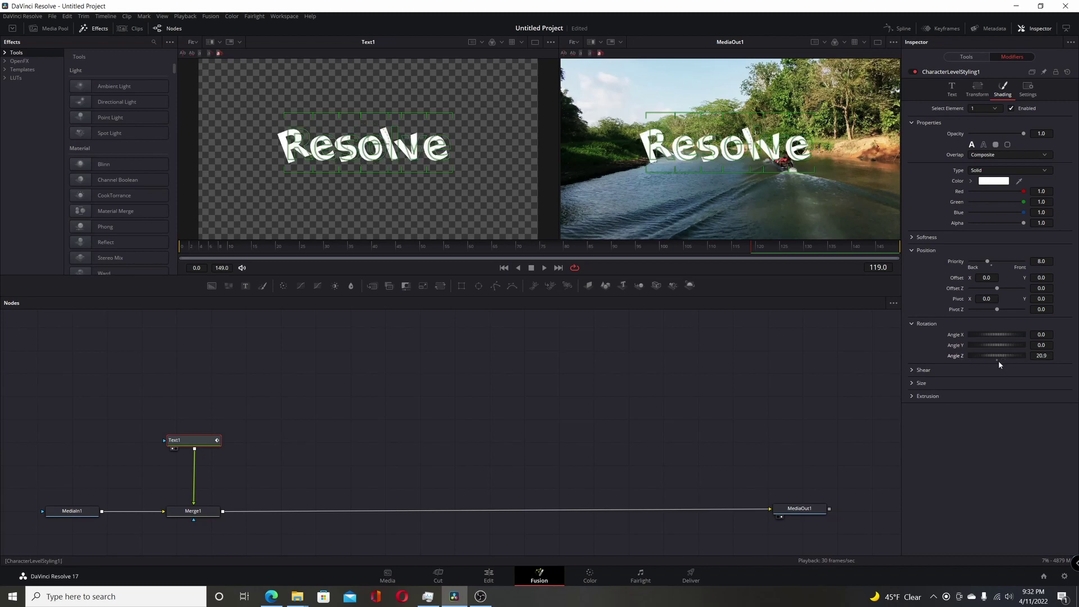
{"action": "double_click", "coordinate": [997, 360]}
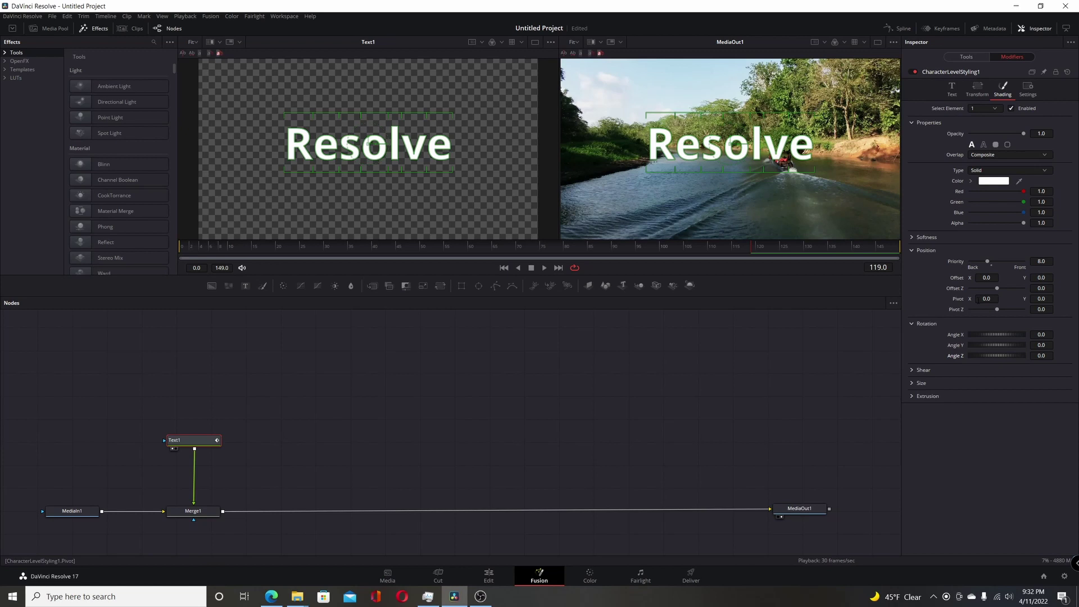
Step: Set the character Pivot Y to 0.2
{"action": "left_click", "coordinate": [1041, 298]}
{"action": "key", "text": "BackSpace"}
{"action": "key", "text": "BackSpace"}
{"action": "key", "text": "BackSpace"}
{"action": "type", "text": ".2"}
{"action": "key", "text": "Tab"}
Step: Return the character Offset X to 0.0 and move the playhead to frame 89
{"action": "left_click_drag", "start_coordinate": [988, 277], "coordinate": [978, 278]}
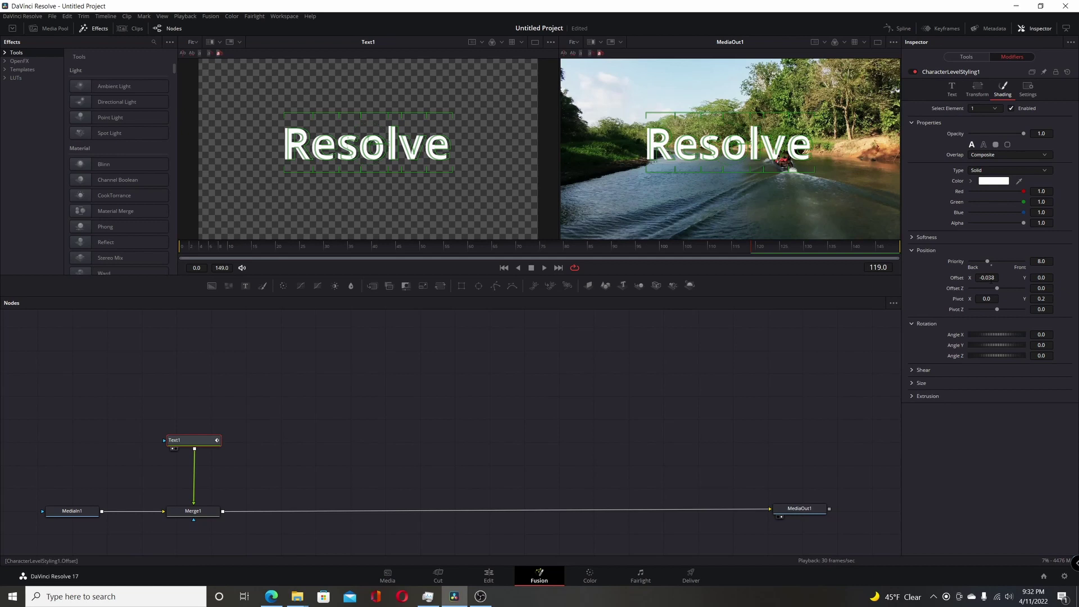
{"action": "left_click", "coordinate": [988, 278]}
{"action": "type", "text": "0"}
{"action": "key", "text": "Tab"}
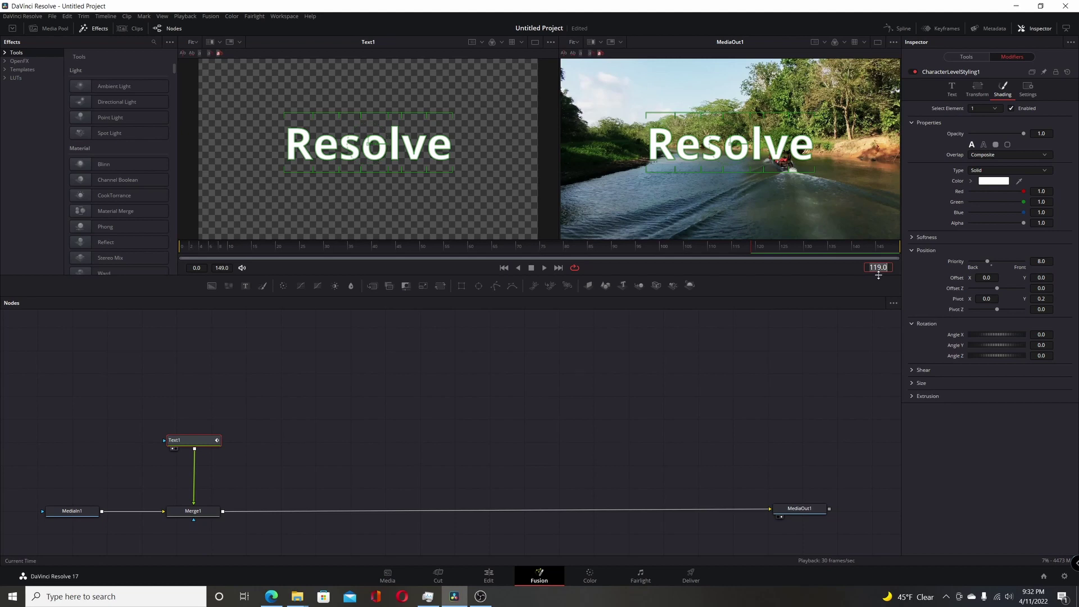
{"action": "type", "text": "89"}
{"action": "key", "text": "Return"}
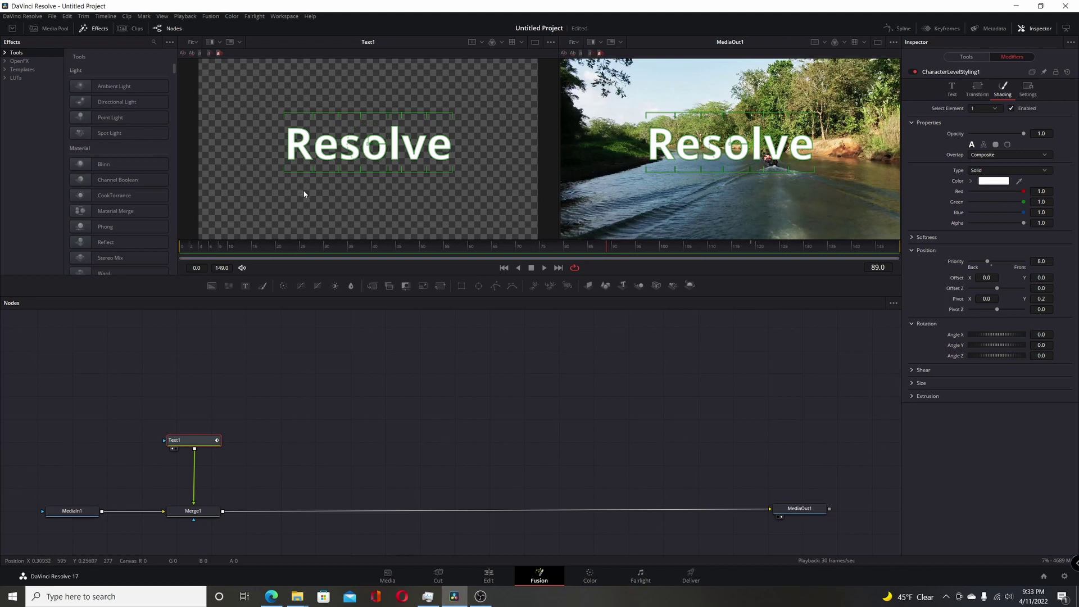
Step: Select only the R, give it a 360° Z rotation and Offset X -1.546 off-screen left
{"action": "left_click_drag", "start_coordinate": [305, 194], "coordinate": [286, 135]}
{"action": "left_click", "coordinate": [1041, 356]}
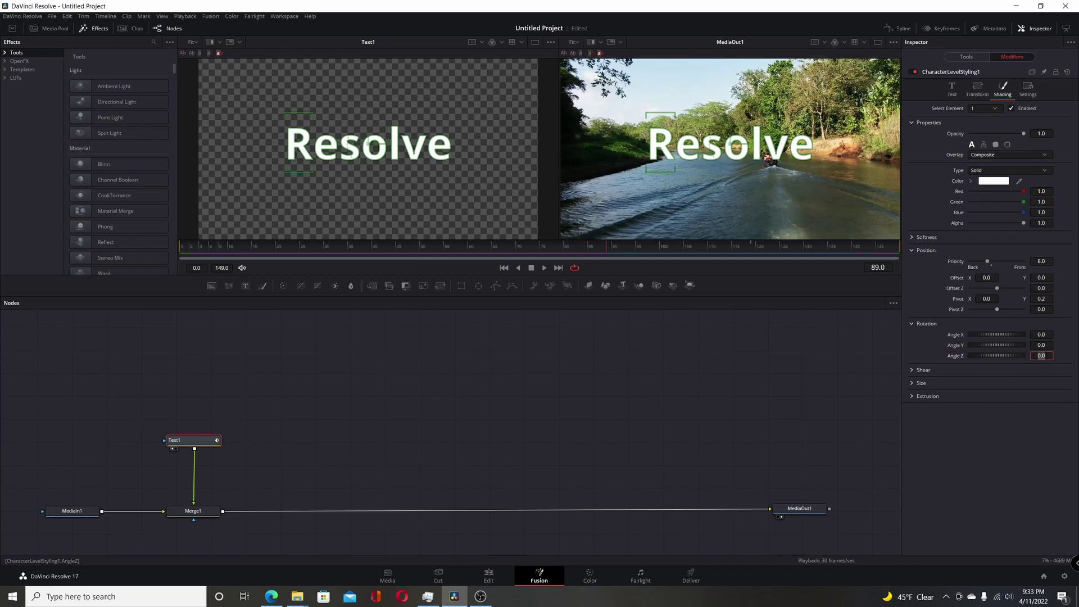
{"action": "type", "text": "350"}
{"action": "key", "text": "Return"}
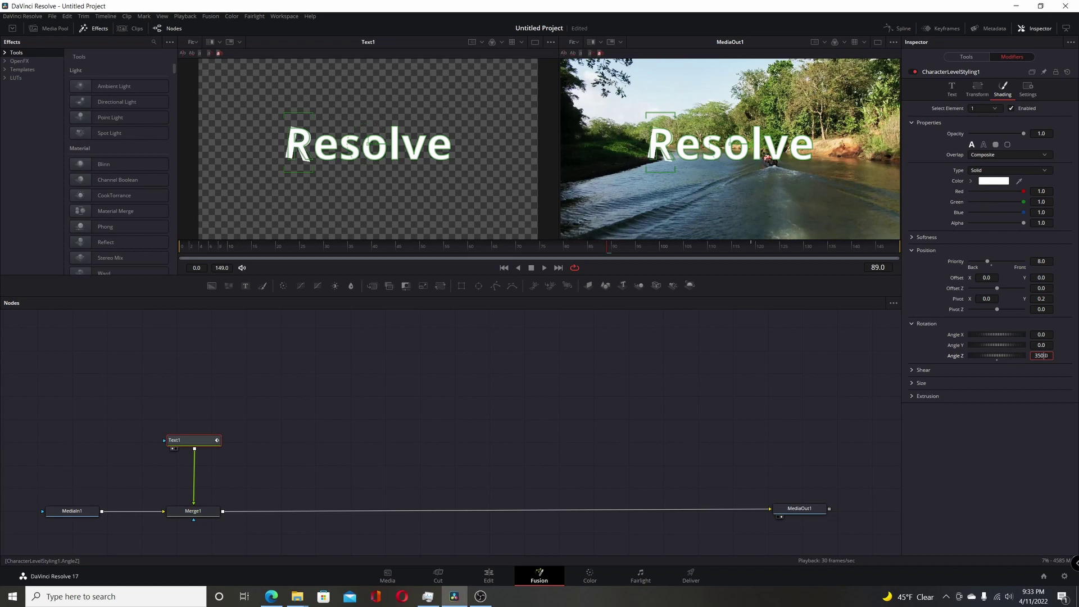
{"action": "left_click", "coordinate": [1042, 356]}
{"action": "type", "text": "360"}
{"action": "key", "text": "Return"}
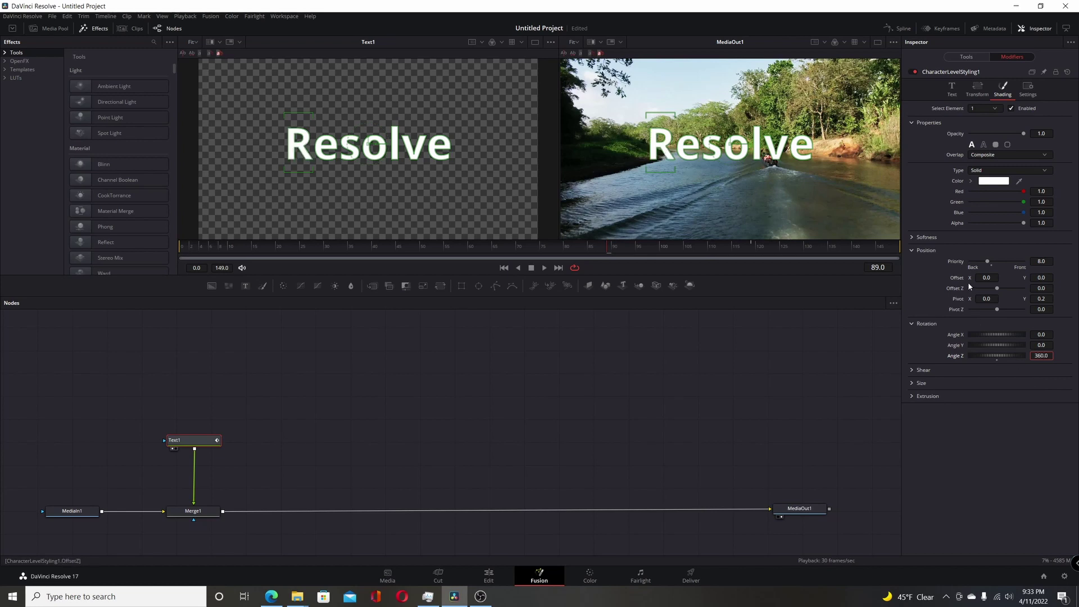
{"action": "left_click_drag", "start_coordinate": [987, 278], "coordinate": [926, 277]}
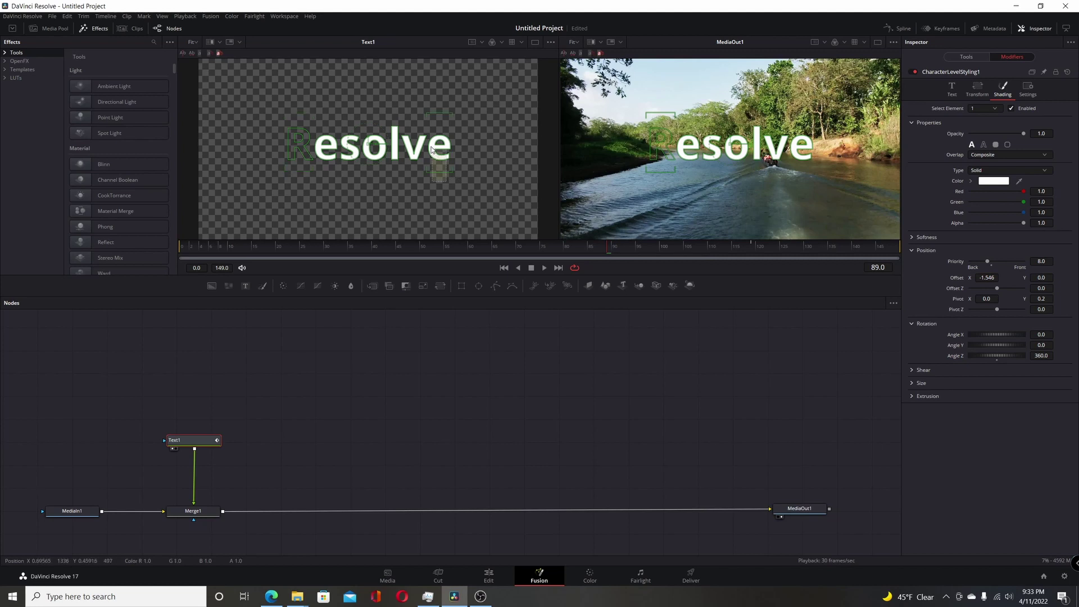
Step: Give the last e Angle Z -360 and Offset X 1.492, then scrub the timeline to preview
{"action": "left_click", "coordinate": [446, 160]}
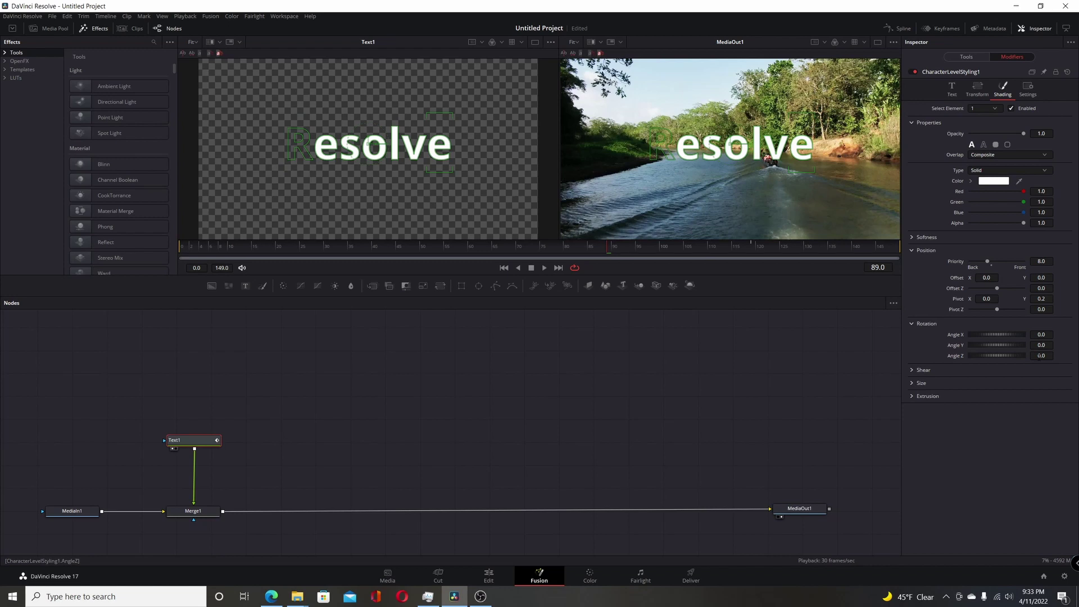
{"action": "left_click", "coordinate": [1042, 356]}
{"action": "type", "text": "-360.0"}
{"action": "left_click_drag", "start_coordinate": [987, 277], "coordinate": [1016, 278]}
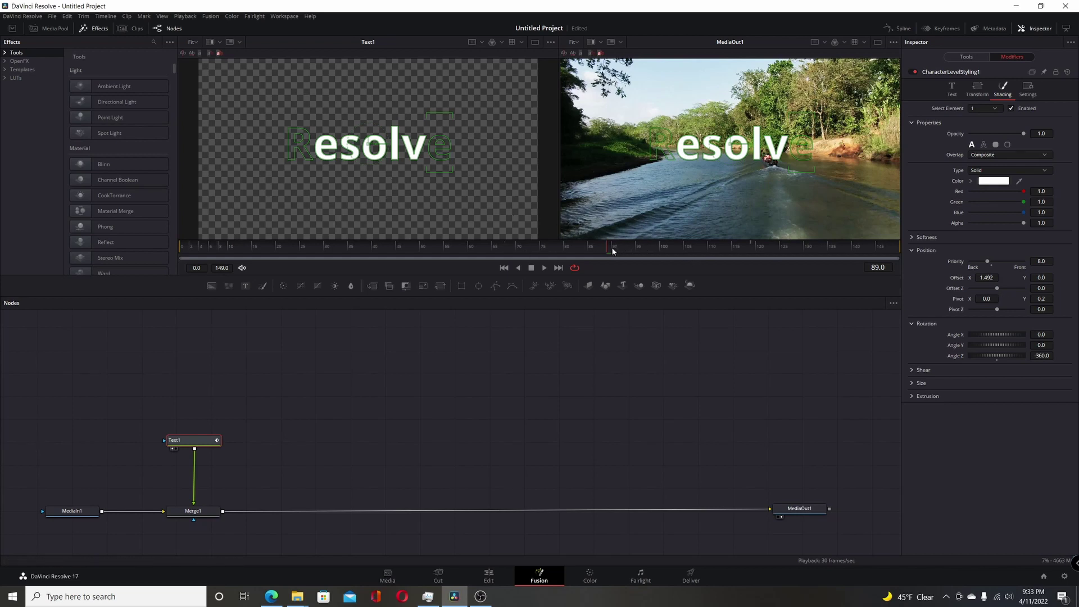
{"action": "left_click", "coordinate": [631, 247]}
{"action": "left_click_drag", "start_coordinate": [632, 247], "coordinate": [610, 257]}
Step: At frame 59, rotate the second 'e' 360° on Z and slide it off-screen left
{"action": "left_click", "coordinate": [878, 268]}
{"action": "key", "text": "BackSpace"}
{"action": "key", "text": "BackSpace"}
{"action": "key", "text": "BackSpace"}
{"action": "key", "text": "BackSpace"}
{"action": "type", "text": "59"}
{"action": "key", "text": "Return"}
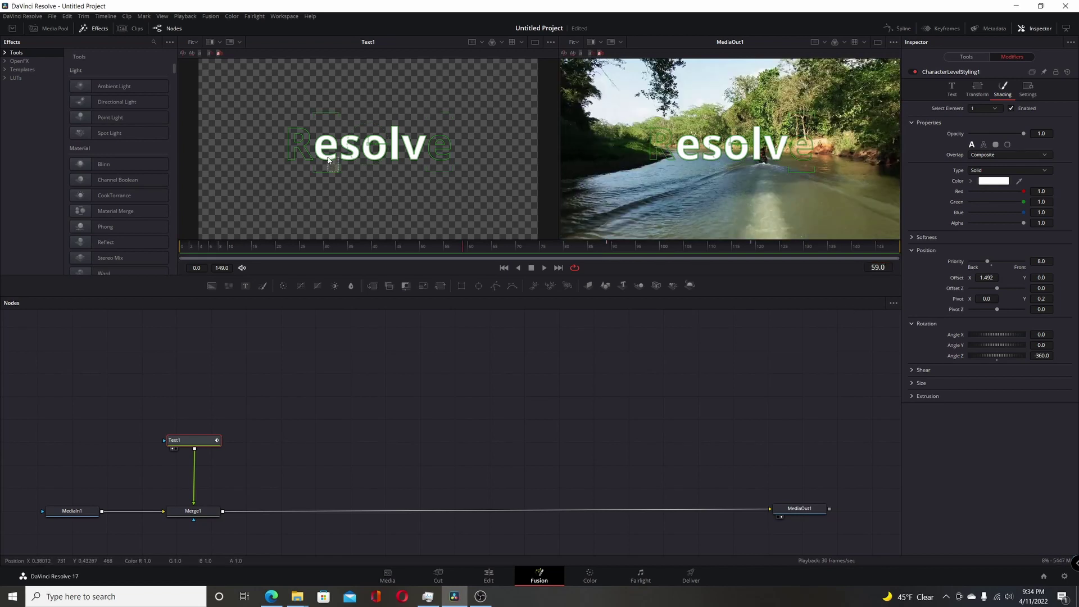
{"action": "left_click", "coordinate": [335, 159]}
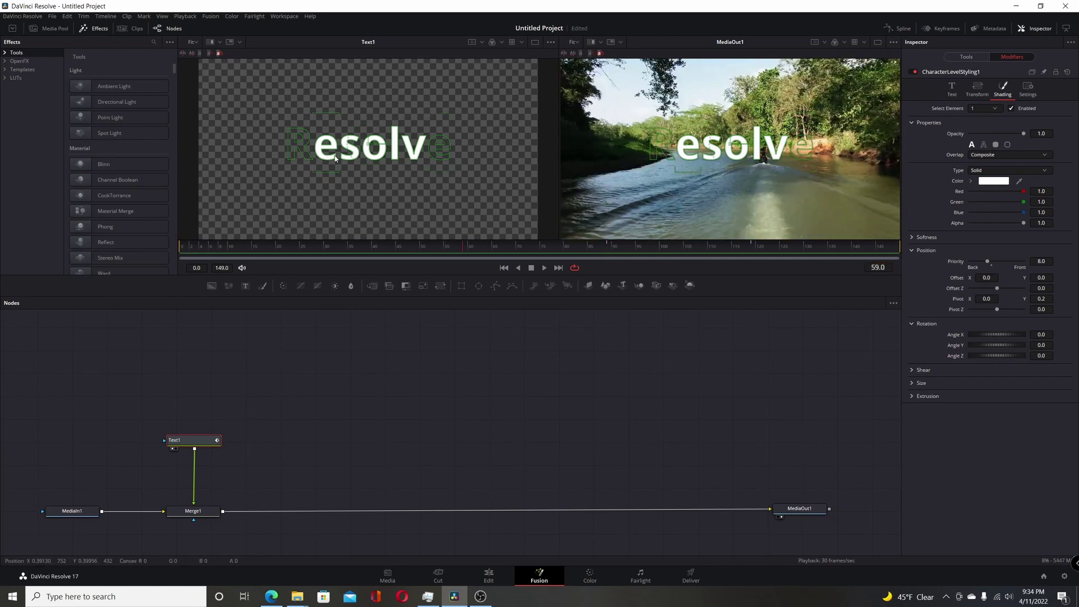
{"action": "left_click", "coordinate": [1041, 355]}
{"action": "type", "text": "360"}
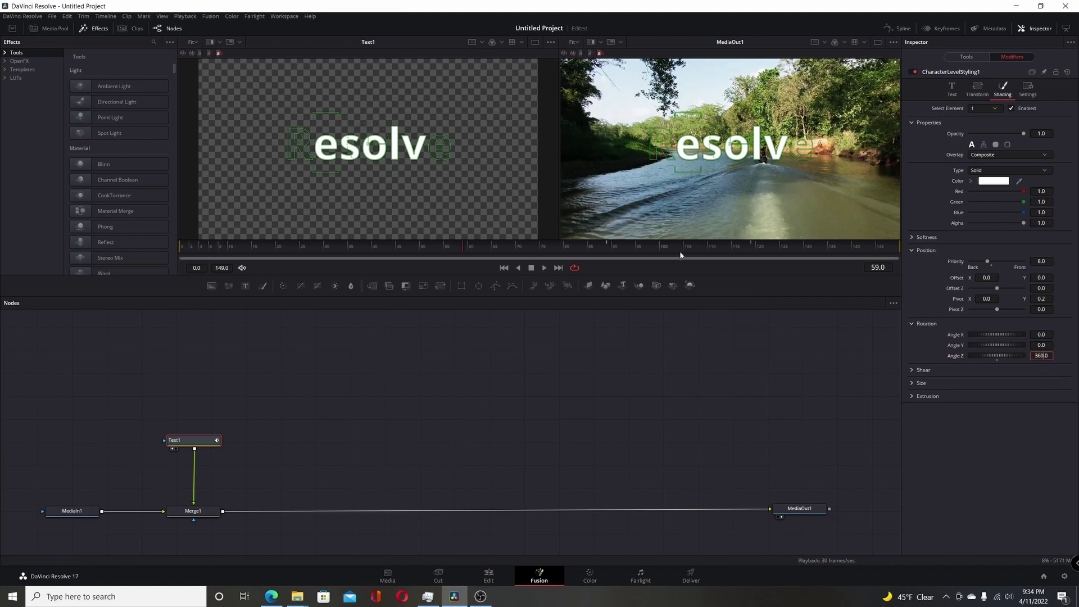
{"action": "left_click_drag", "start_coordinate": [986, 278], "coordinate": [933, 277]}
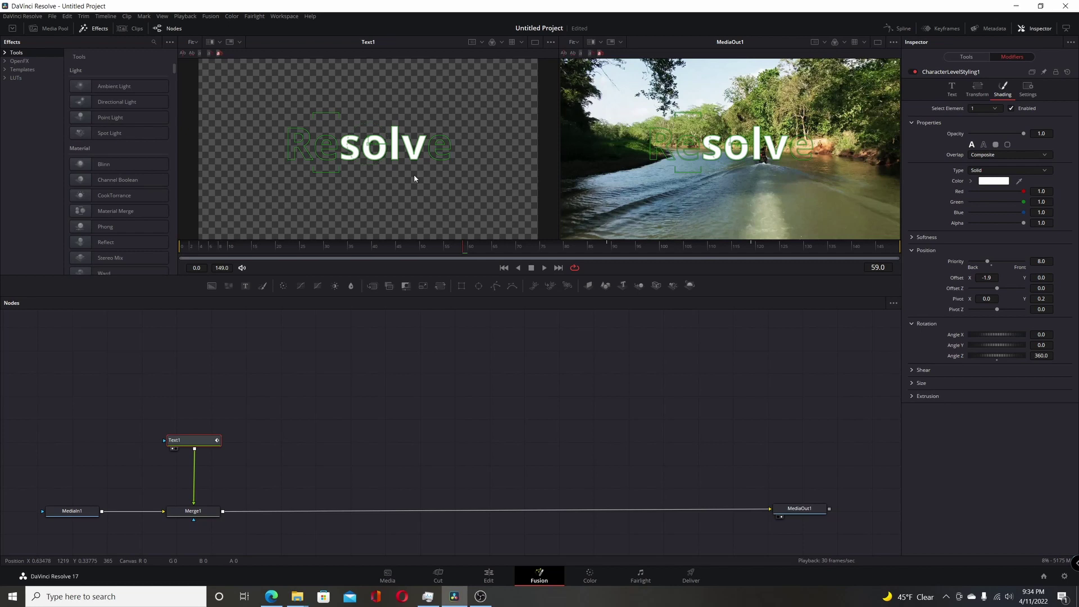
Step: Give the 'v' Angle Z -360 and Offset X 1.854 off-screen right, then scrub to preview
{"action": "left_click_drag", "start_coordinate": [415, 179], "coordinate": [409, 159]}
{"action": "left_click_drag", "start_coordinate": [994, 355], "coordinate": [1006, 355]}
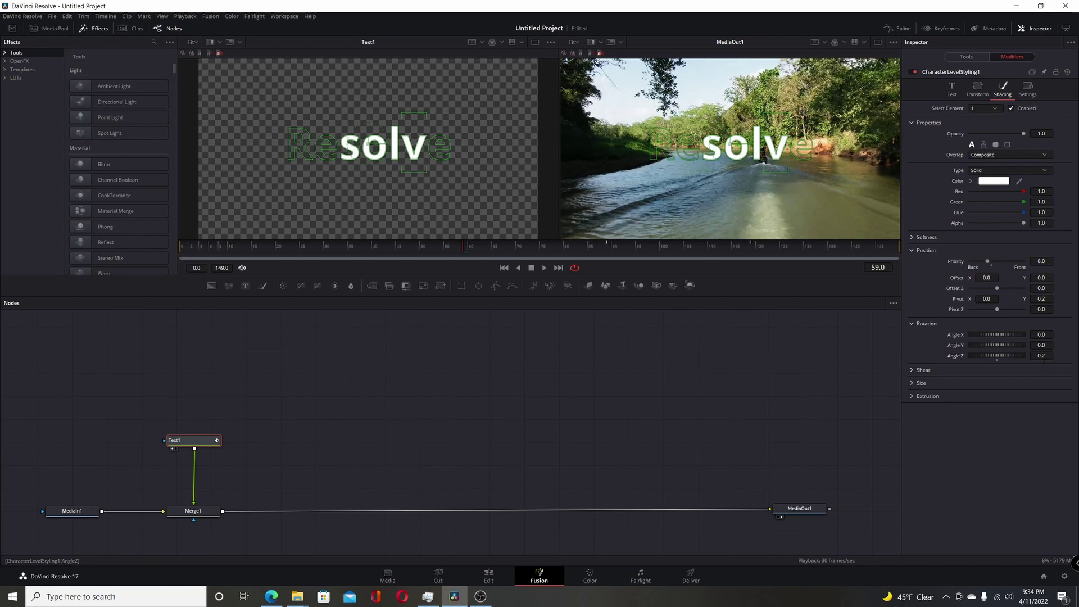
{"action": "left_click", "coordinate": [1042, 355]}
{"action": "type", "text": "-360"}
{"action": "key", "text": "Return"}
{"action": "left_click_drag", "start_coordinate": [987, 278], "coordinate": [1016, 277]}
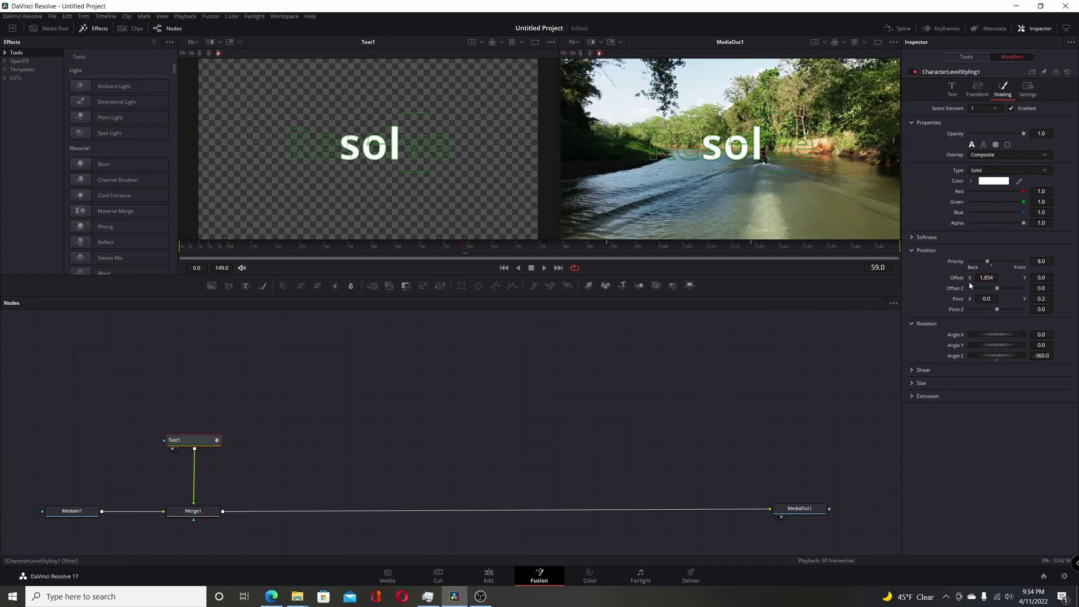
{"action": "left_click", "coordinate": [469, 252]}
{"action": "mouse_move", "coordinate": [470, 252]}
{"action": "left_mouse_down"}
{"action": "mouse_move", "coordinate": [768, 255]}
{"action": "mouse_move", "coordinate": [464, 256]}
{"action": "left_mouse_up"}
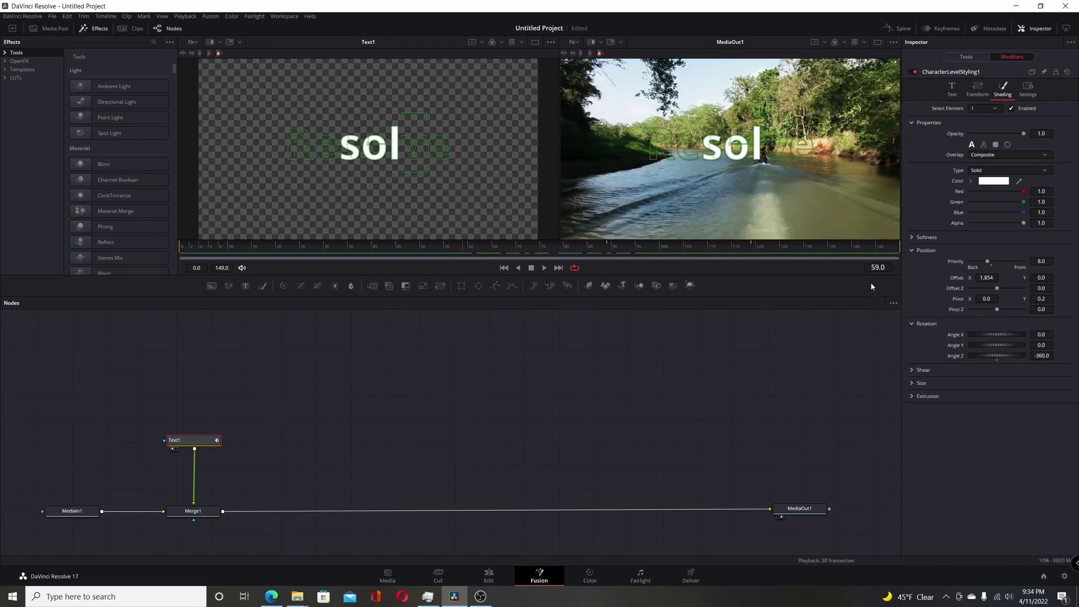
Step: At frame 29, rotate the 's' 360° on Z and push it off-screen left
{"action": "left_click", "coordinate": [876, 268]}
{"action": "type", "text": "29"}
{"action": "key", "text": "Return"}
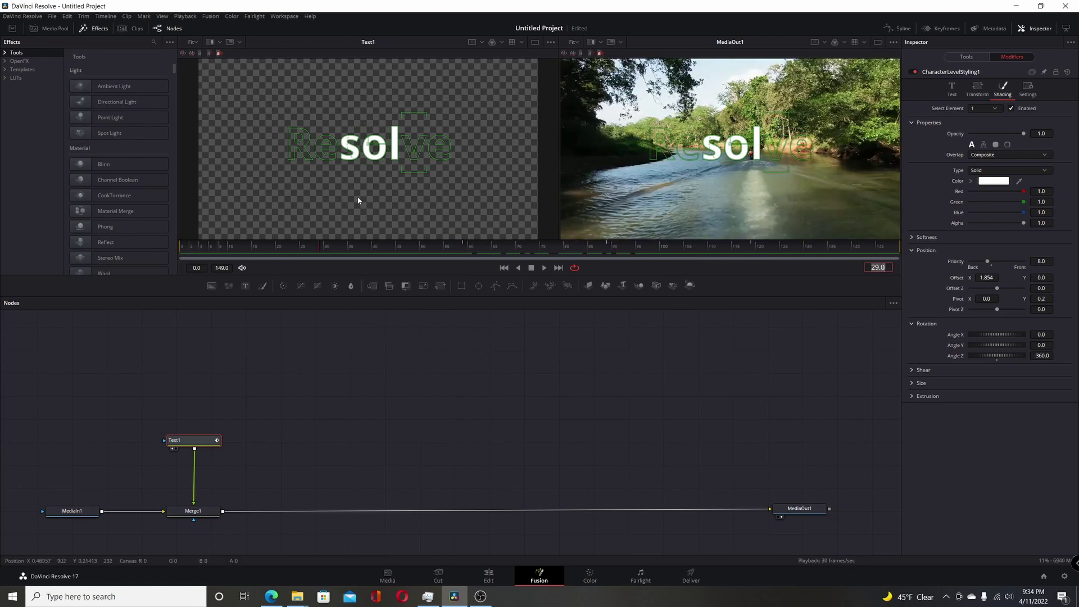
{"action": "left_click", "coordinate": [355, 158]}
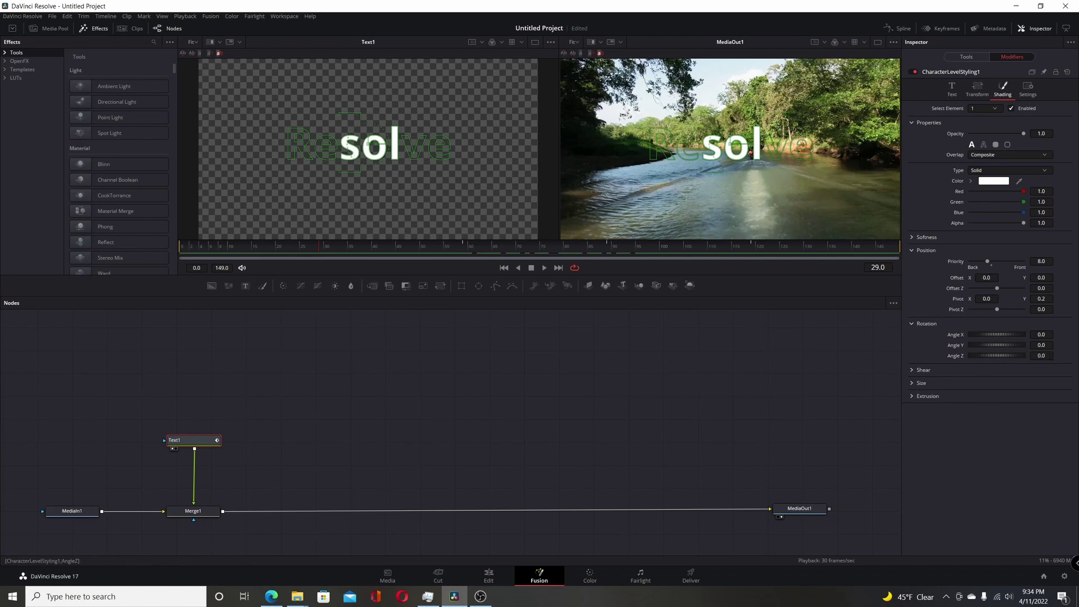
{"action": "left_click", "coordinate": [1042, 356]}
{"action": "type", "text": "360.0"}
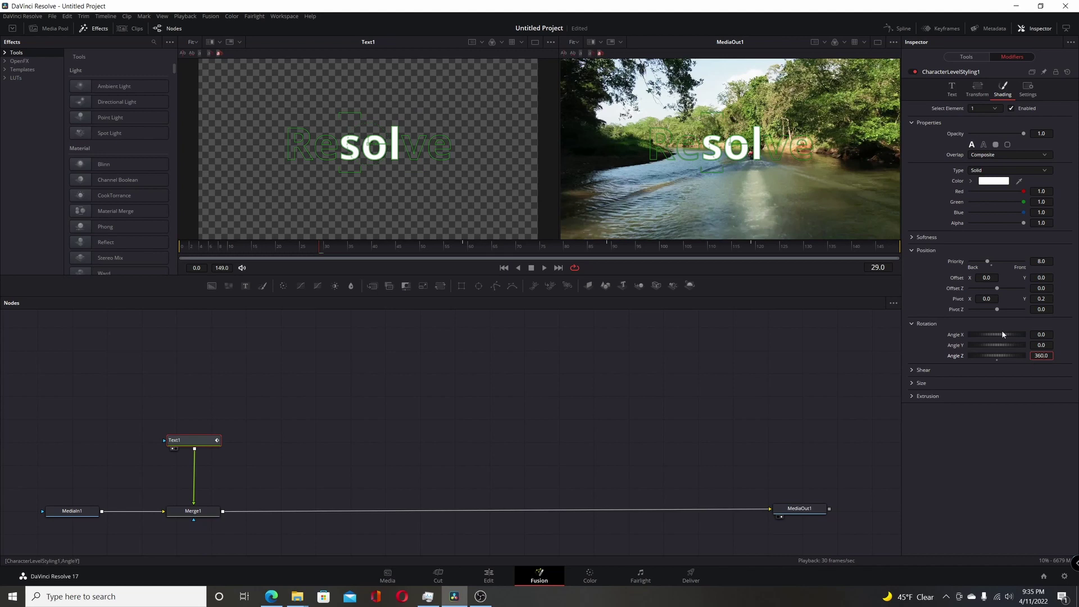
{"action": "left_click_drag", "start_coordinate": [986, 278], "coordinate": [937, 278]}
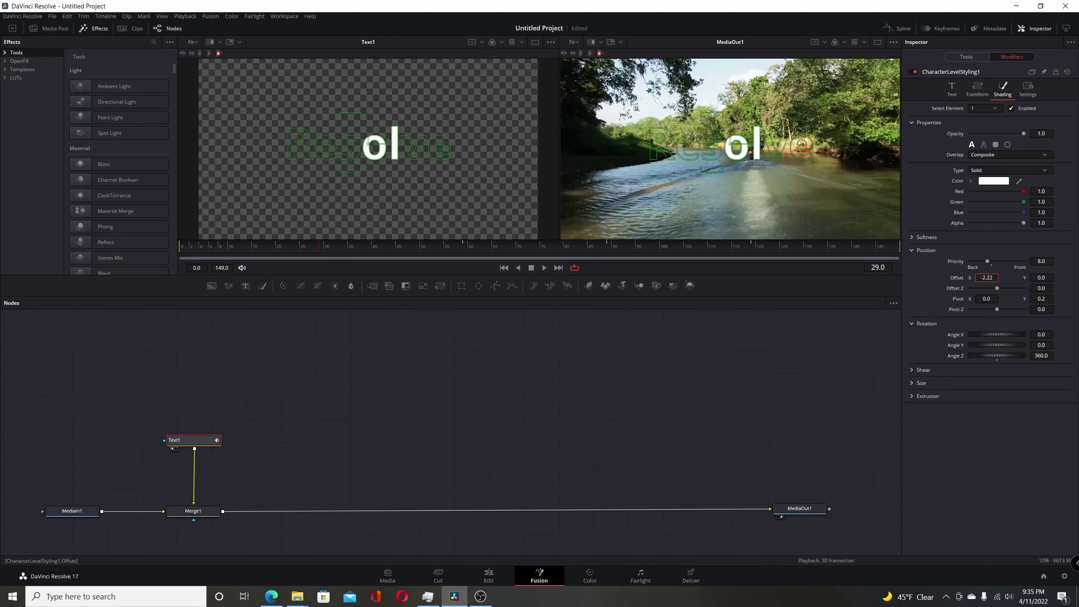
Step: Rotate the 'l' -360° on Z, offset it right to X 1.99, and preview the animation
{"action": "left_click", "coordinate": [395, 157]}
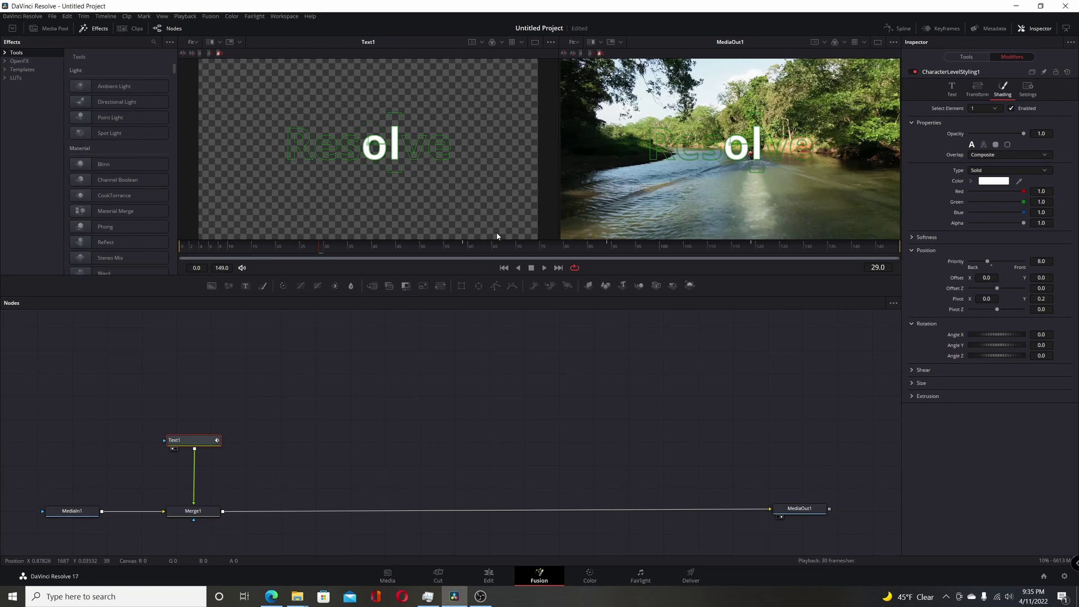
{"action": "left_click", "coordinate": [1041, 355]}
{"action": "type", "text": "-360.0"}
{"action": "left_click_drag", "start_coordinate": [986, 278], "coordinate": [1013, 278]}
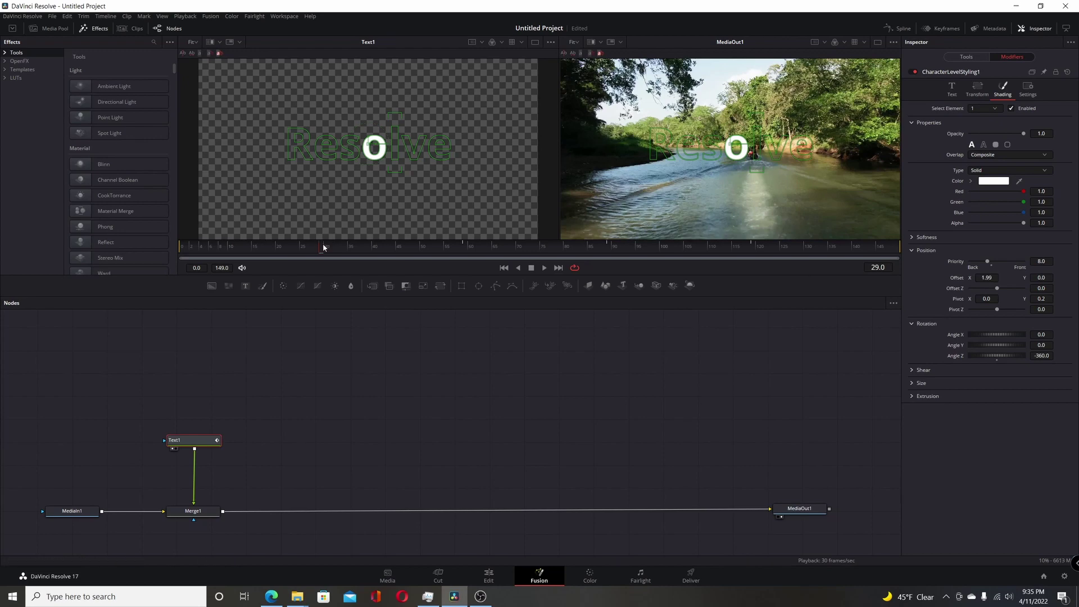
{"action": "left_click_drag", "start_coordinate": [323, 244], "coordinate": [473, 258]}
{"action": "key", "text": "space"}
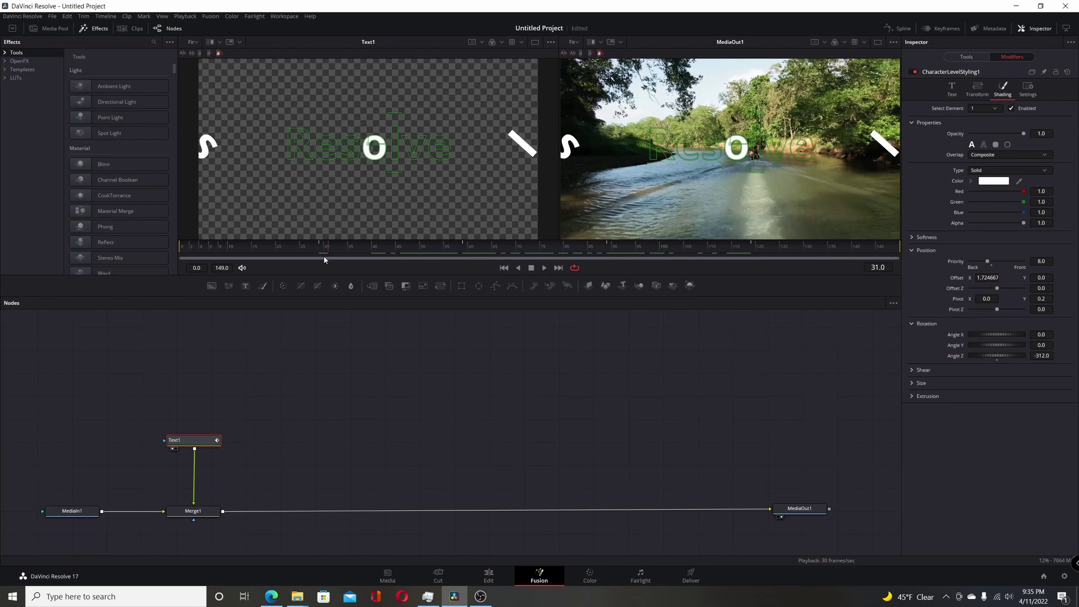
Step: At frame 0, give the 'o' Angle Z 360 and Offset X -2.532 off-screen left, then play back
{"action": "left_click", "coordinate": [504, 268]}
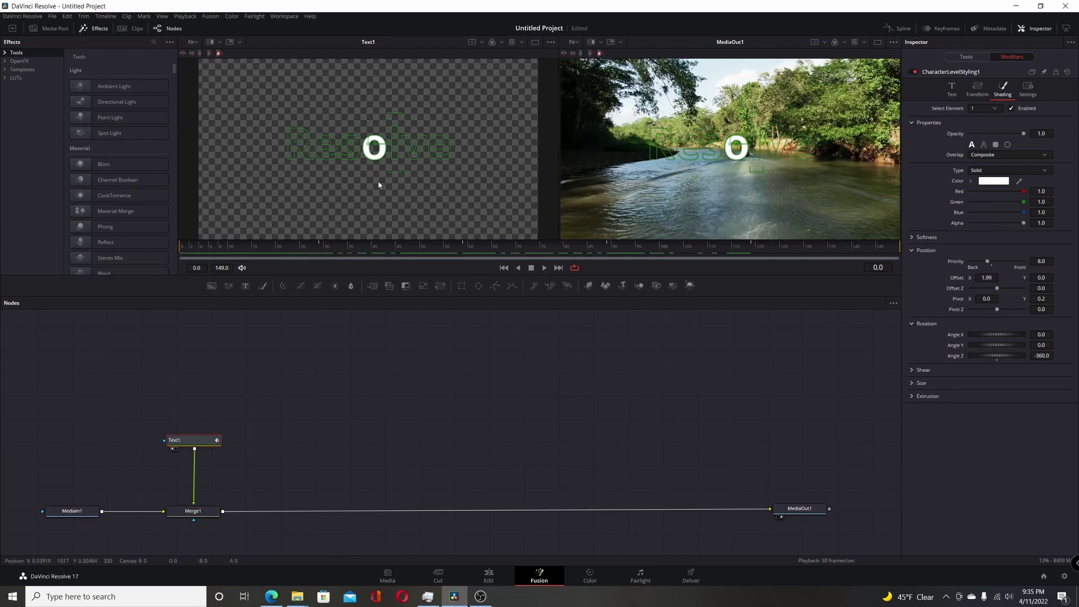
{"action": "left_click", "coordinate": [377, 145]}
{"action": "left_click", "coordinate": [1041, 355]}
{"action": "type", "text": "360"}
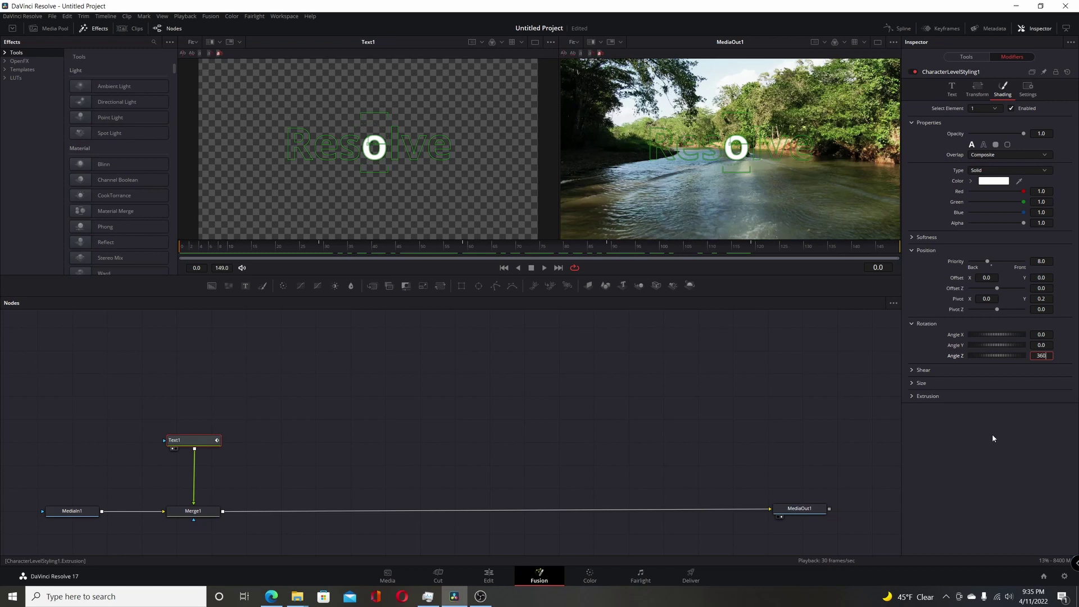
{"action": "key", "text": "Return"}
{"action": "left_click_drag", "start_coordinate": [986, 277], "coordinate": [942, 278]}
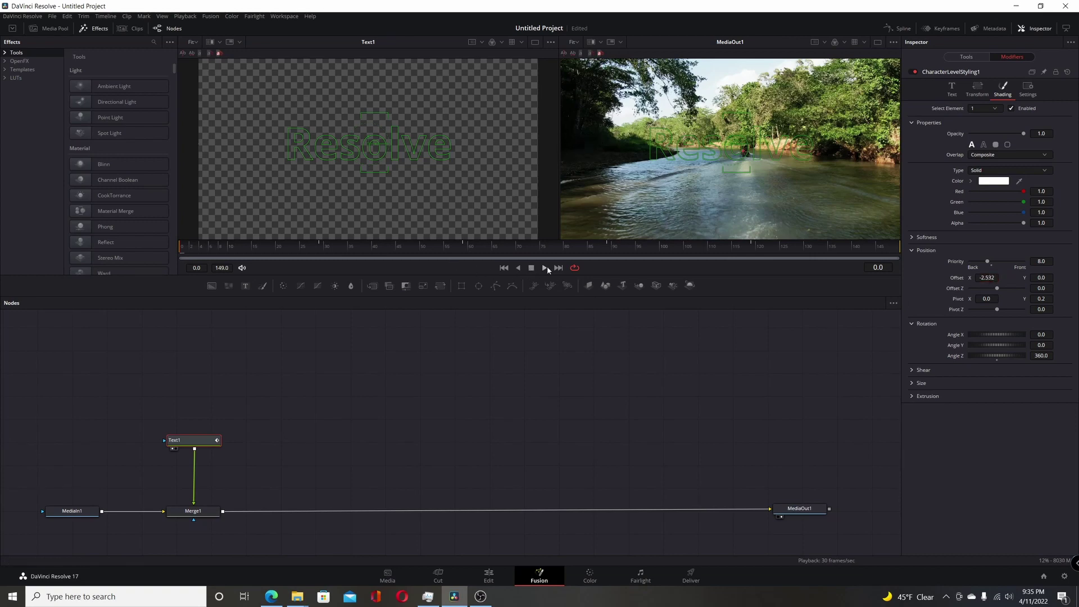
{"action": "left_click", "coordinate": [546, 267]}
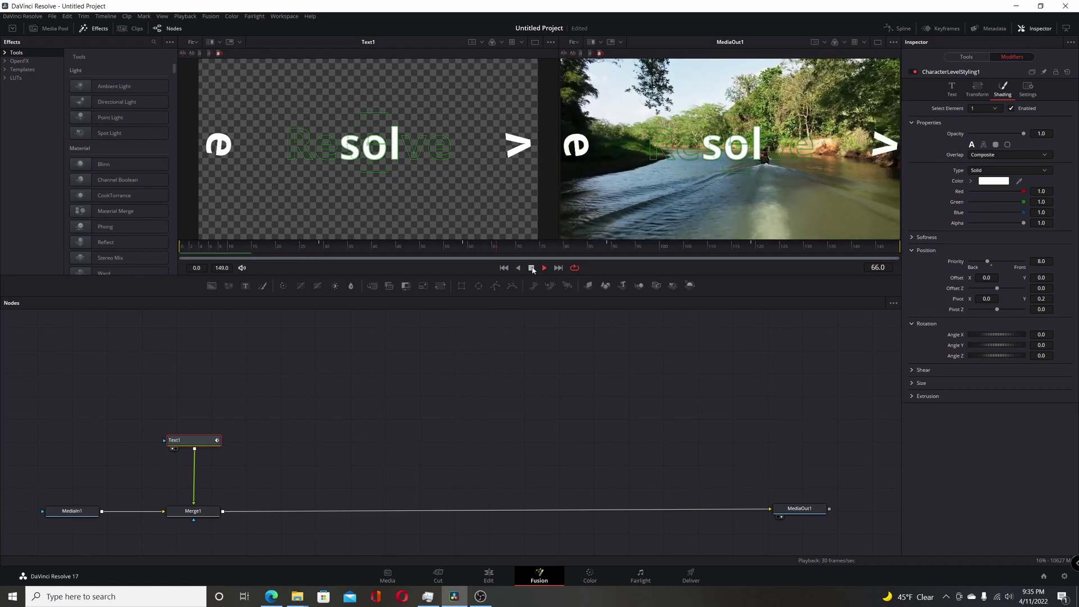
{"action": "left_click", "coordinate": [532, 268]}
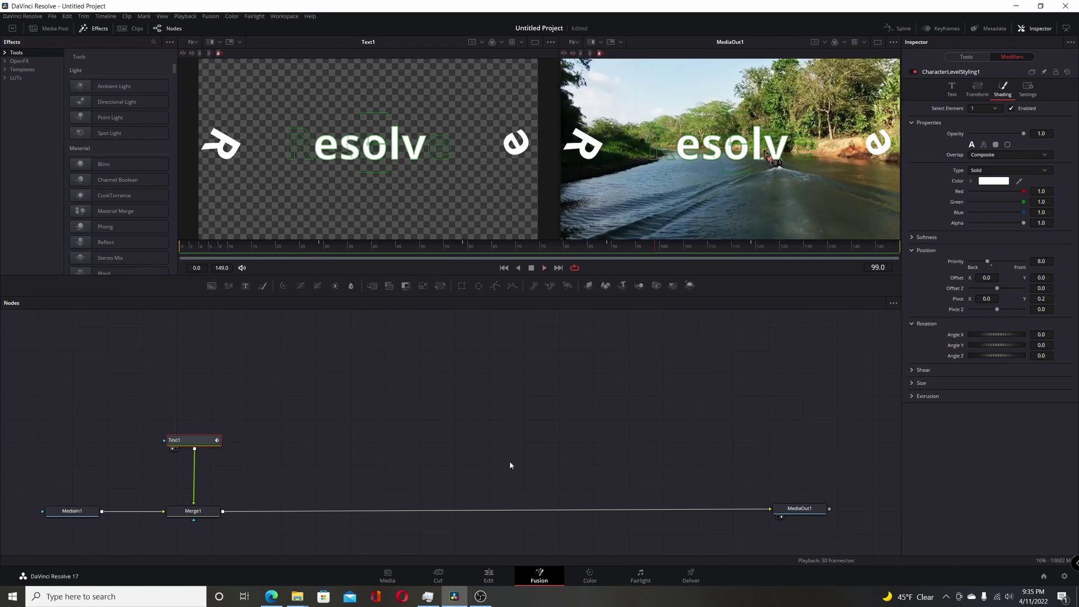
{"action": "left_click", "coordinate": [488, 577]}
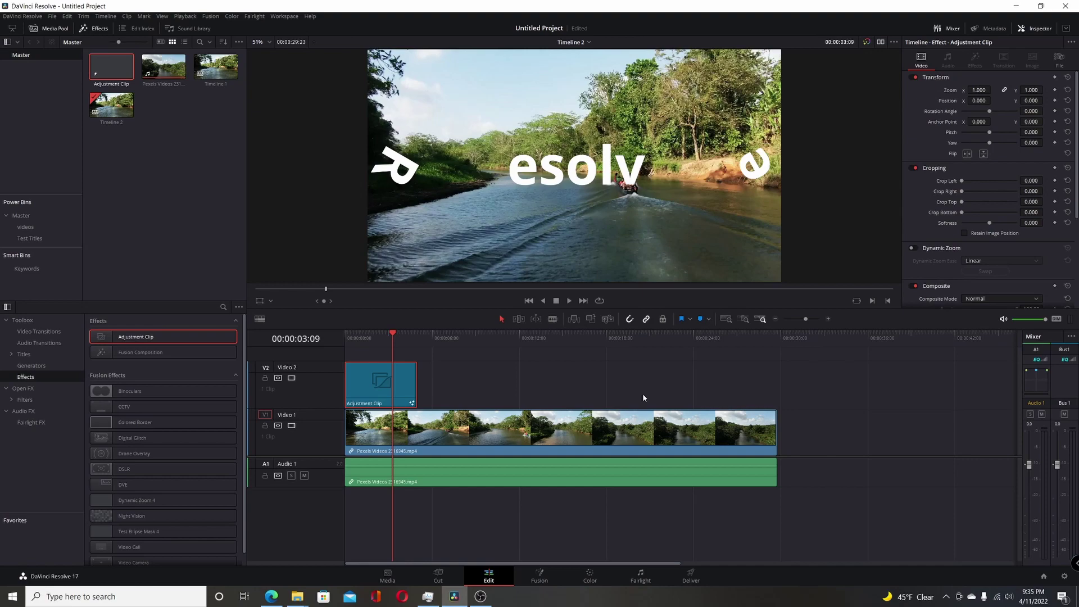
{"action": "key", "text": "Home"}
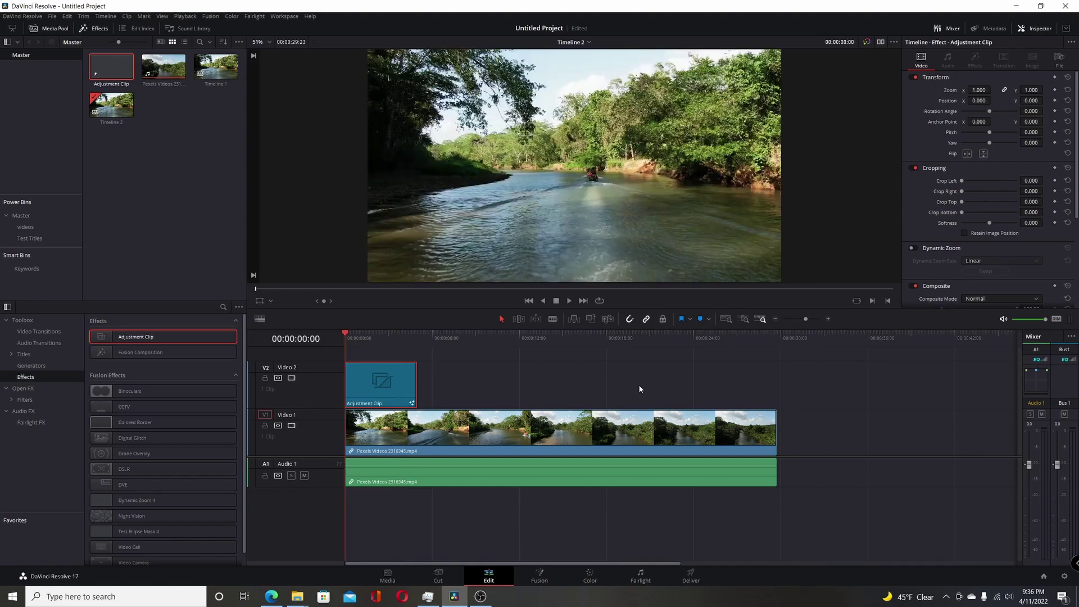
{"action": "key", "text": "space"}
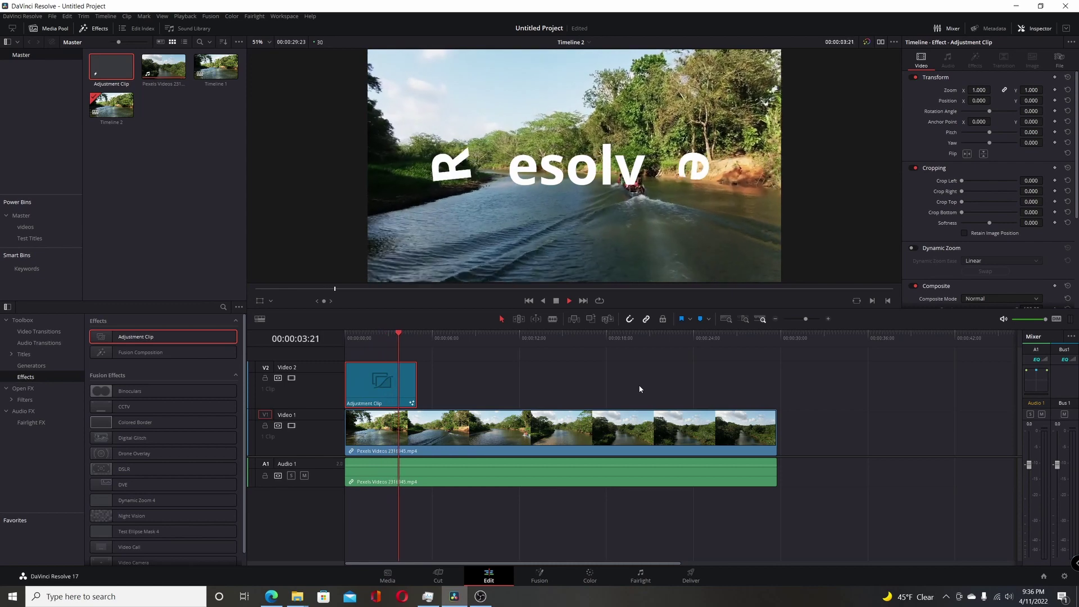
{"action": "left_click", "coordinate": [379, 337]}
{"action": "key", "text": "shift+5"}
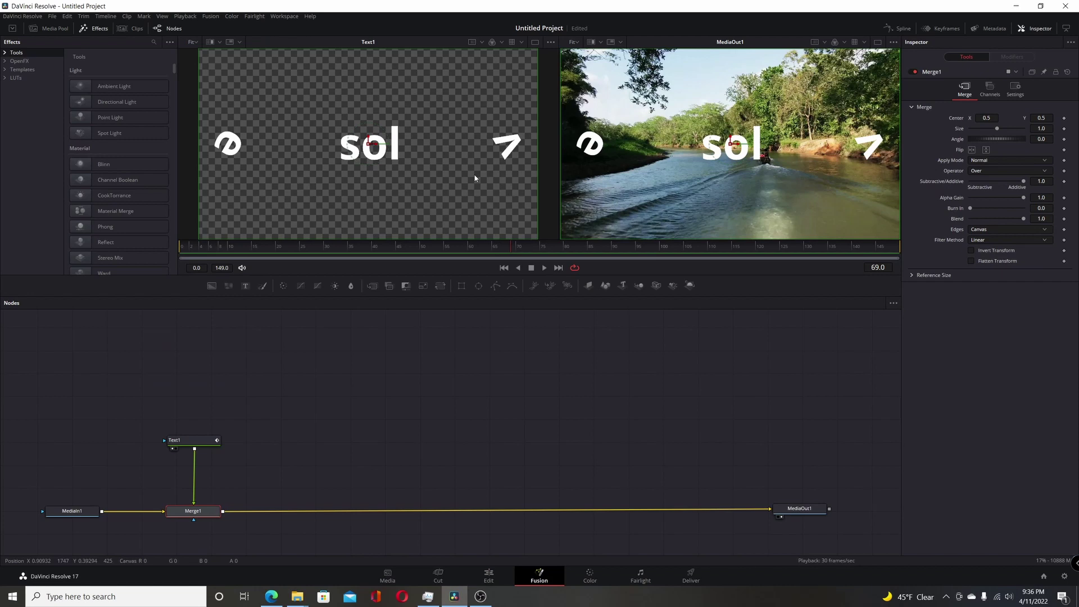
Step: Select the Text1 node and its 'sol' letters, showing their Modifiers Shading position and rotation values
{"action": "left_click_drag", "start_coordinate": [378, 194], "coordinate": [337, 127]}
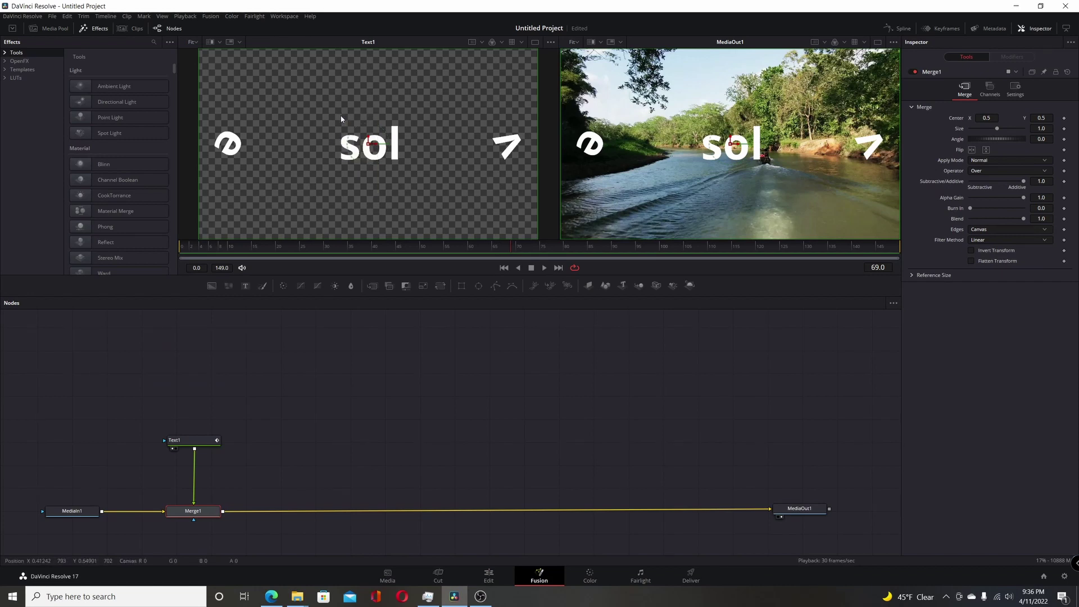
{"action": "left_click", "coordinate": [207, 444]}
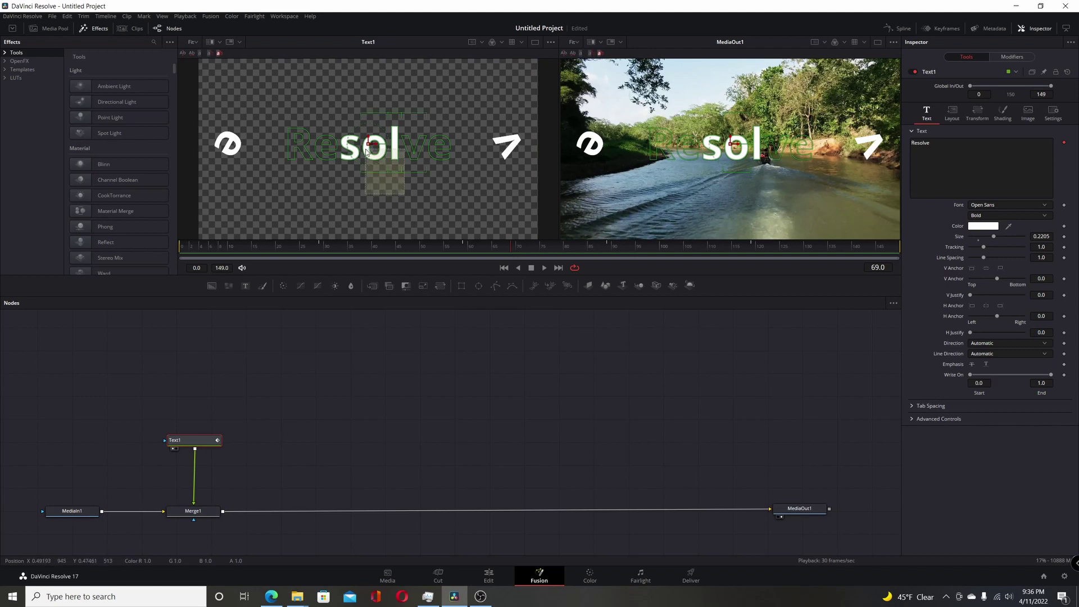
{"action": "left_click_drag", "start_coordinate": [366, 148], "coordinate": [255, 113]}
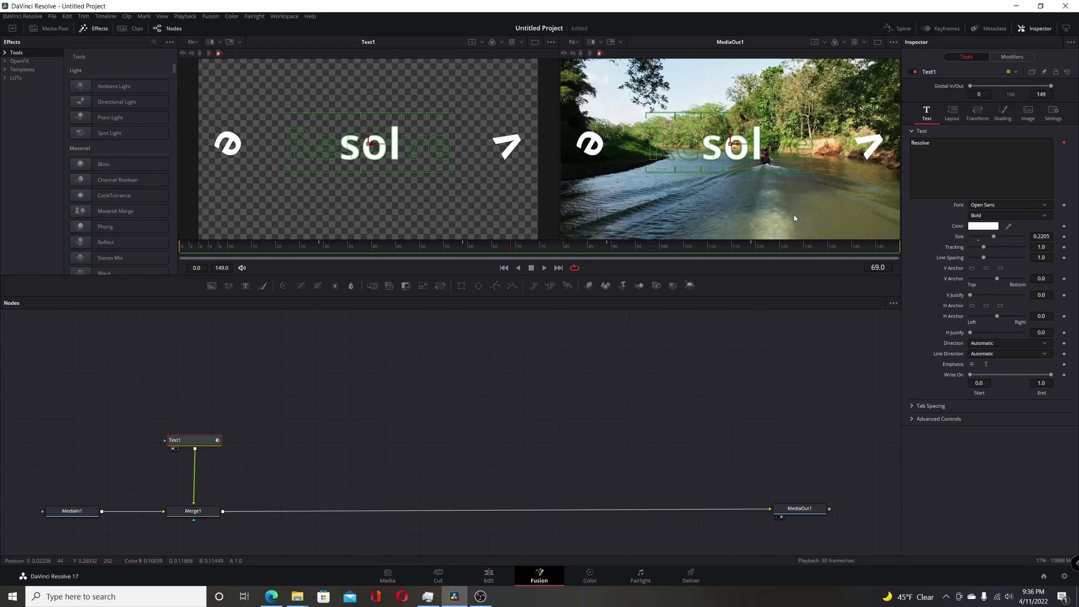
{"action": "left_click", "coordinate": [1012, 57]}
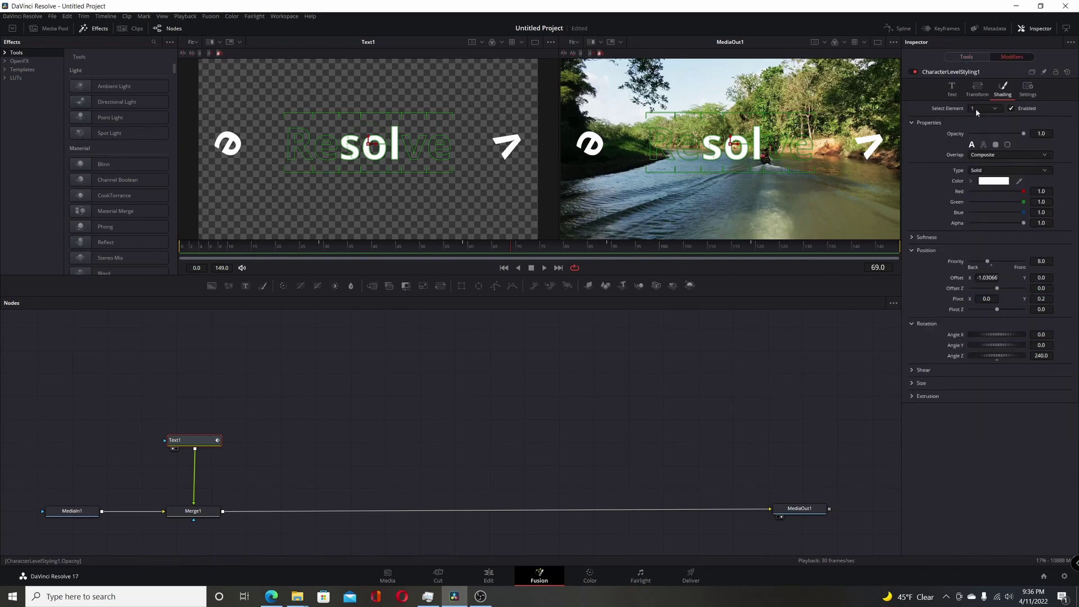
{"action": "left_click", "coordinate": [952, 90]}
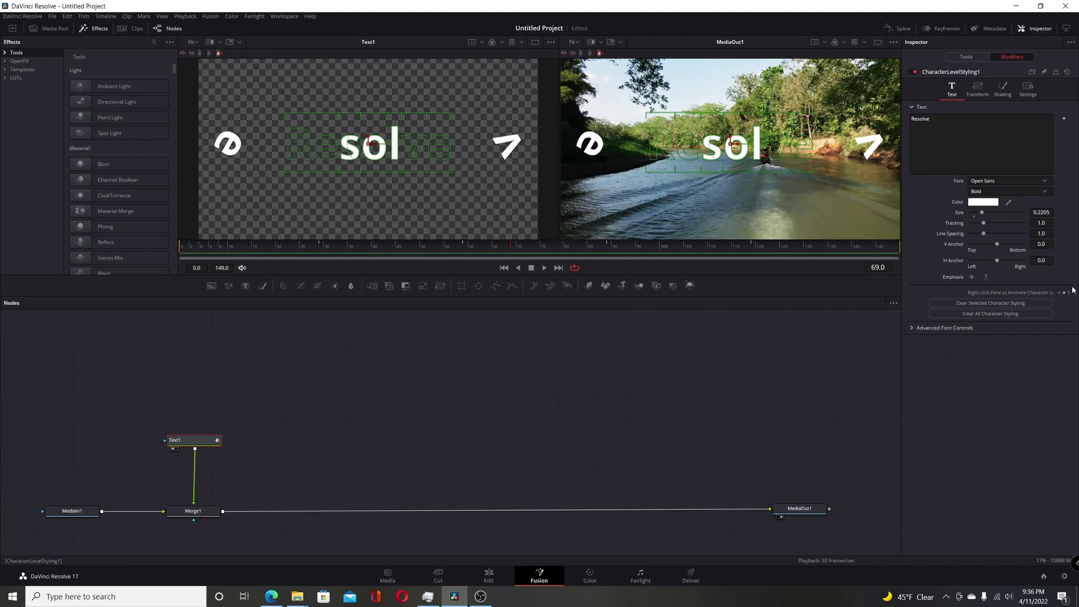
{"action": "left_click", "coordinate": [1003, 91]}
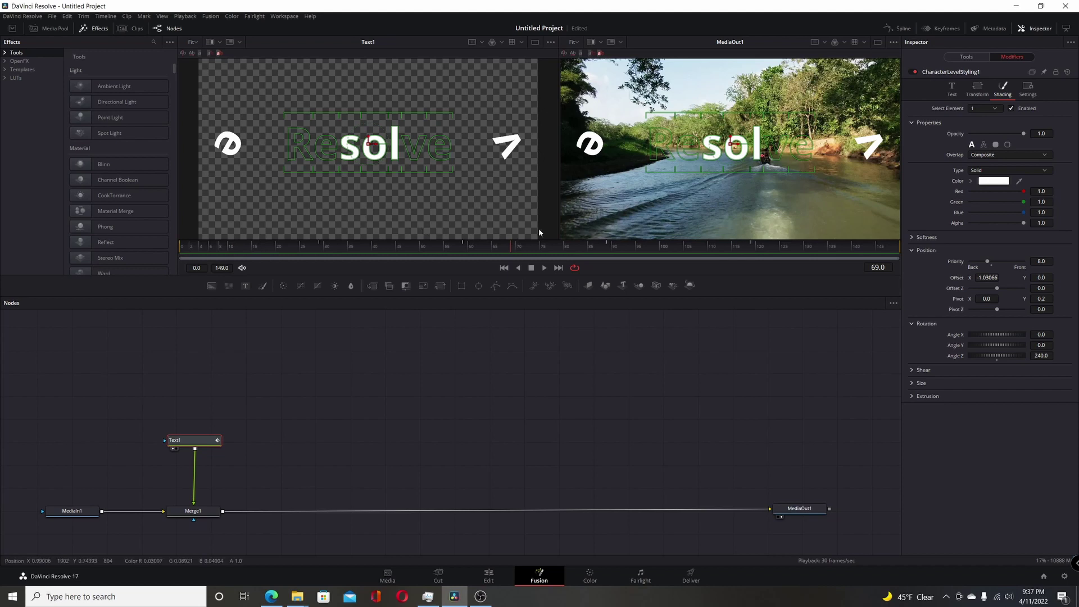
{"action": "left_click", "coordinate": [900, 31]}
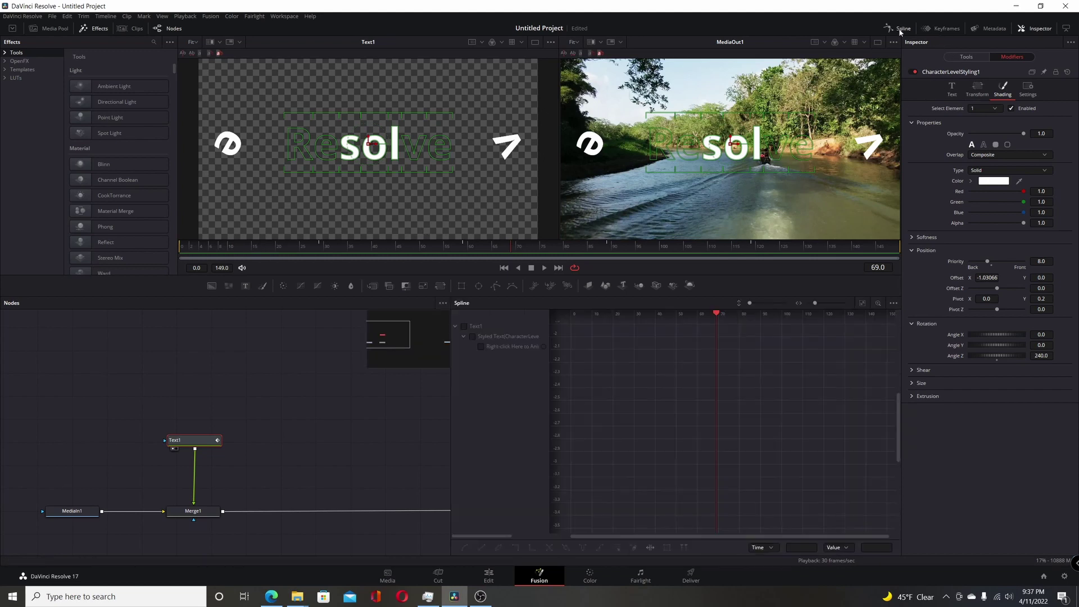
{"action": "left_click", "coordinate": [481, 347]}
{"action": "left_click", "coordinate": [864, 304]}
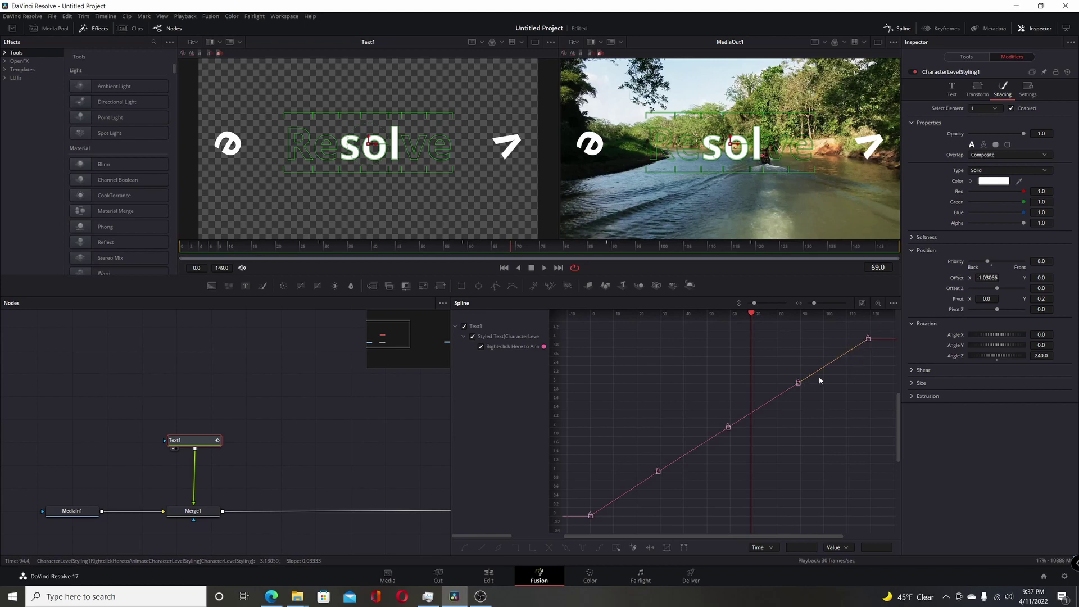
{"action": "left_click", "coordinate": [798, 383]}
{"action": "left_click", "coordinate": [897, 28]}
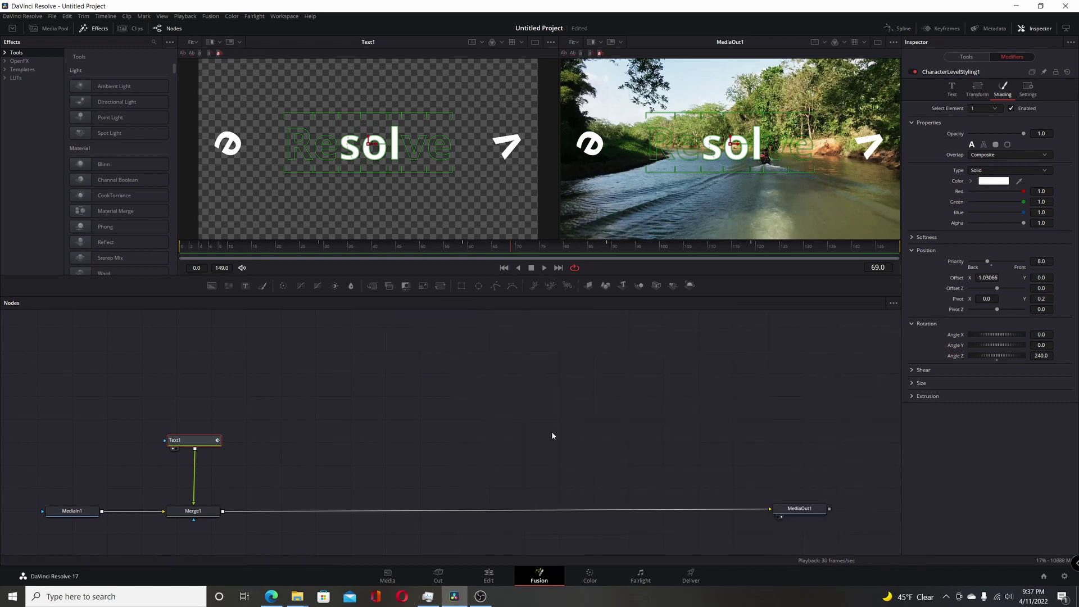